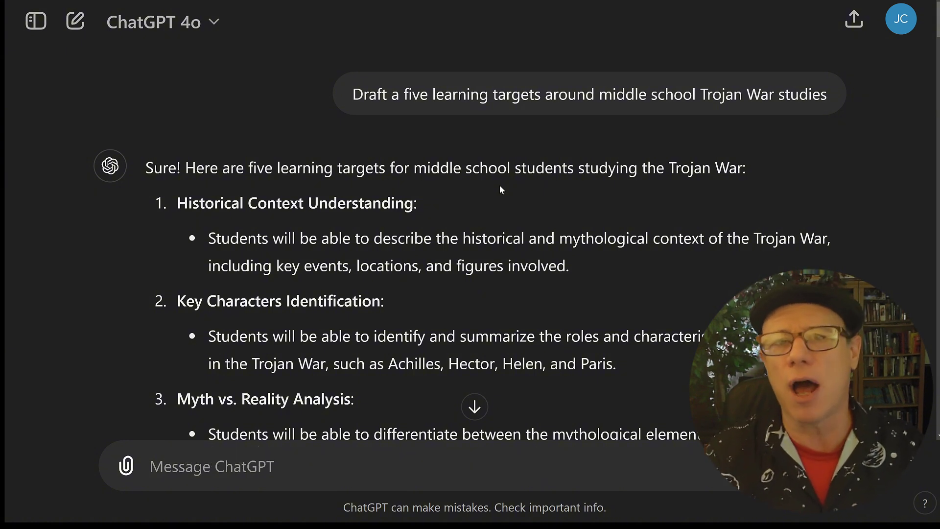
# Review the Trojan War learning targets and the Greek and Trojan character descriptions, including Helen's entry, in the existing conversation
pyautogui.moveTo(350, 96)
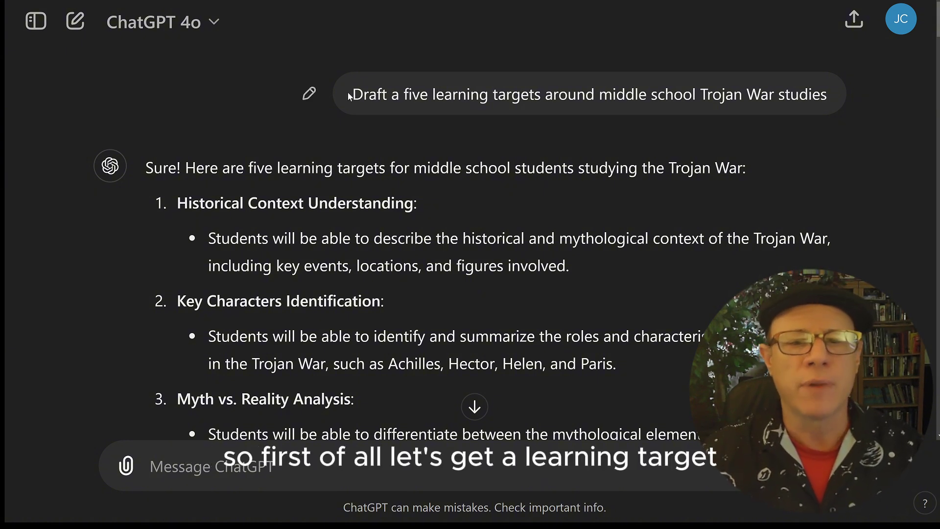
pyautogui.moveTo(353, 94); pyautogui.dragTo(821, 105)
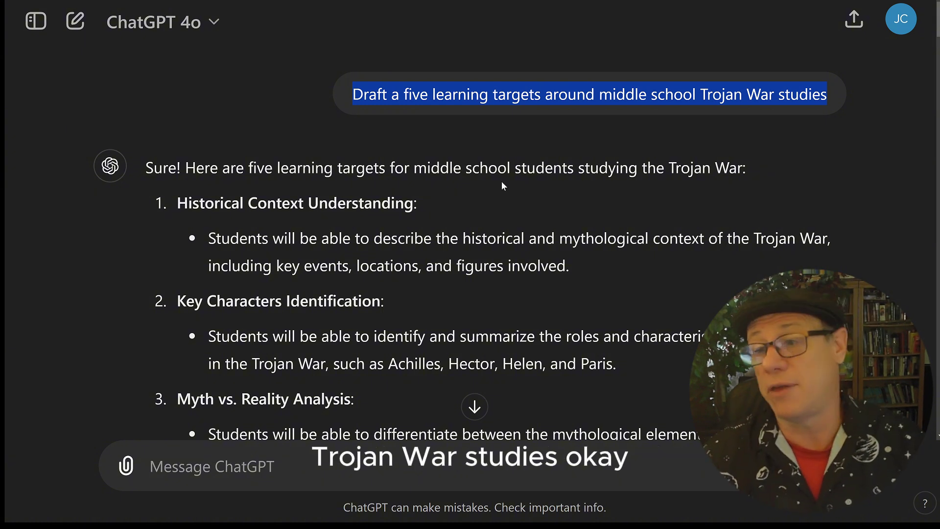
pyautogui.scroll(-2, 503, 186)
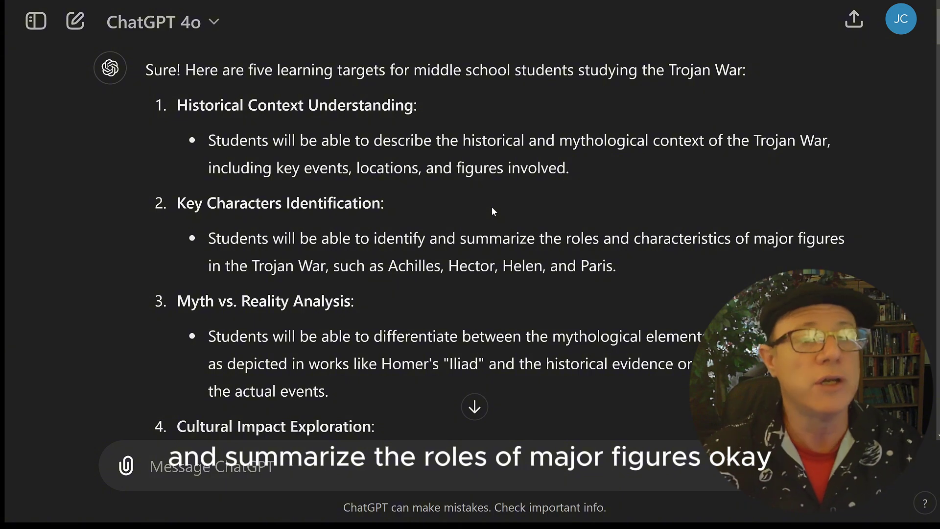
pyautogui.scroll(-12, 493, 211)
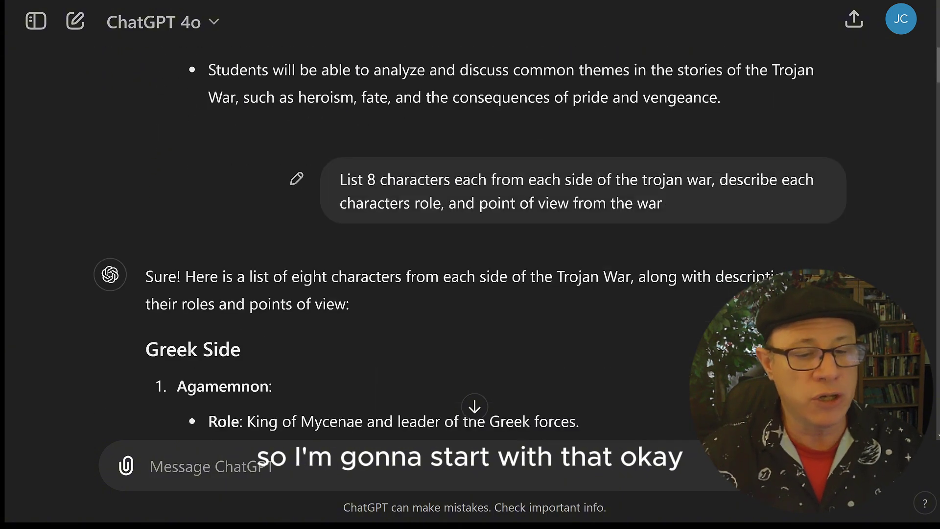
pyautogui.scroll(-1, 470, 244)
pyautogui.scroll(1, 522, 154)
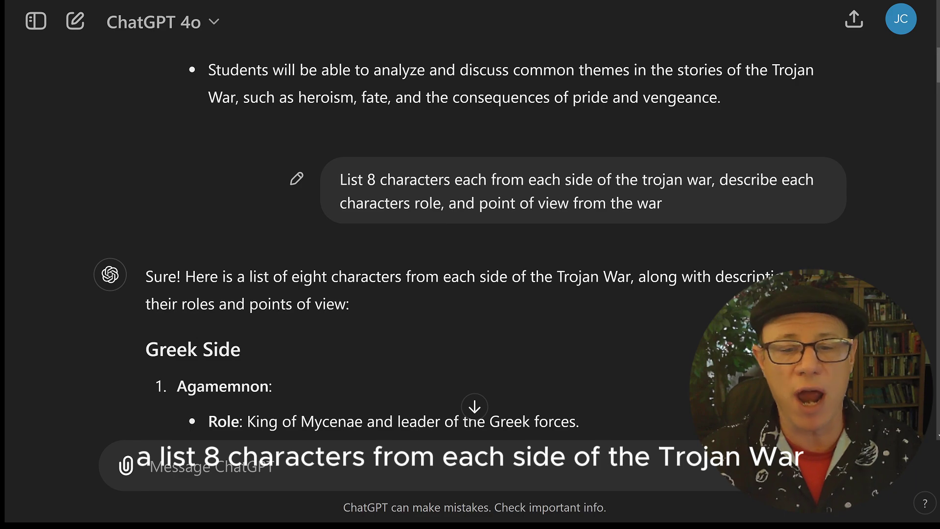
pyautogui.scroll(-8, 436, 215)
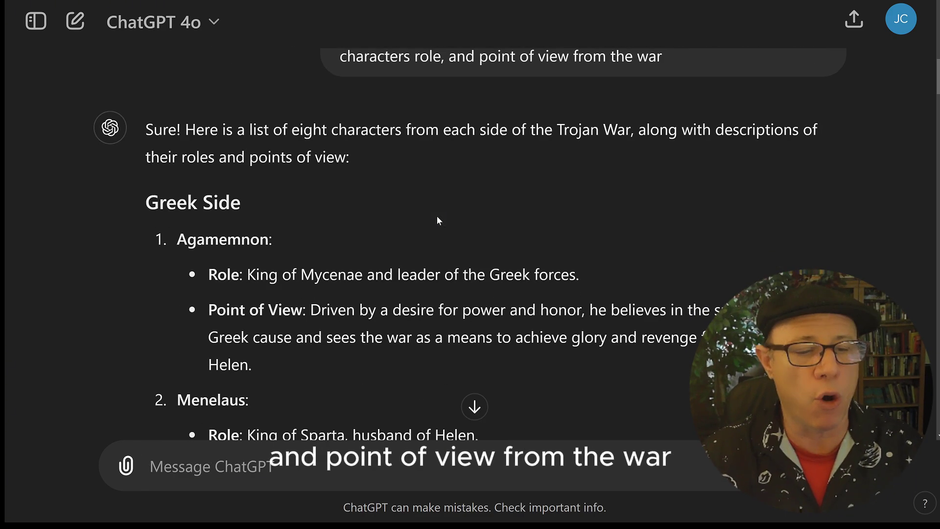
pyautogui.scroll(-10, 436, 210)
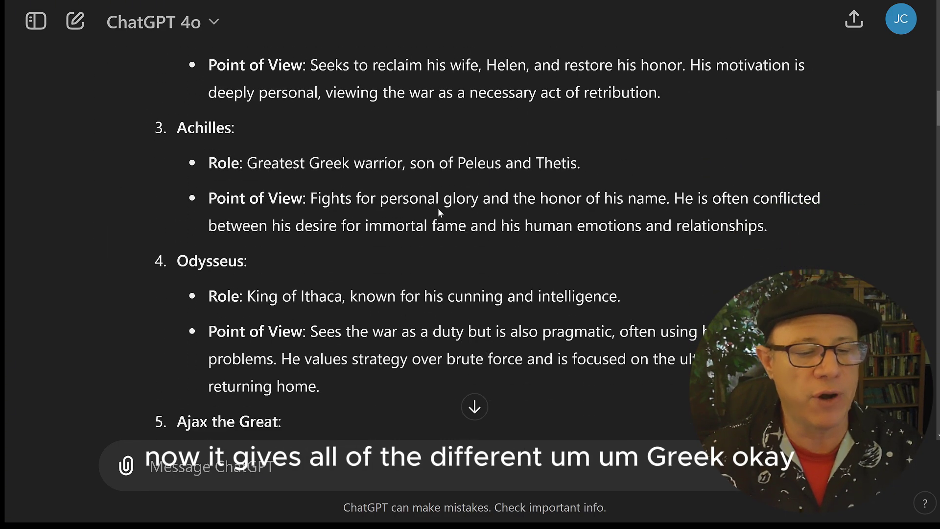
pyautogui.scroll(-6, 440, 205)
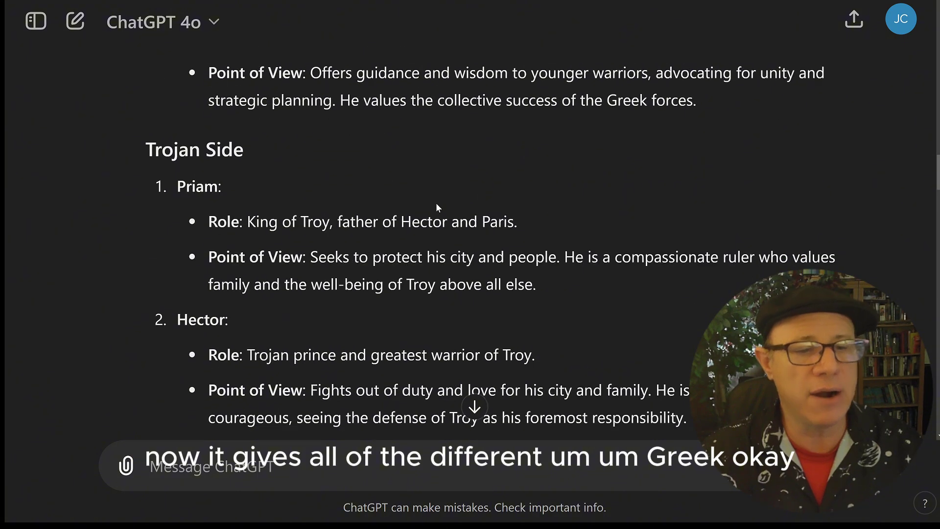
pyautogui.scroll(-10, 439, 205)
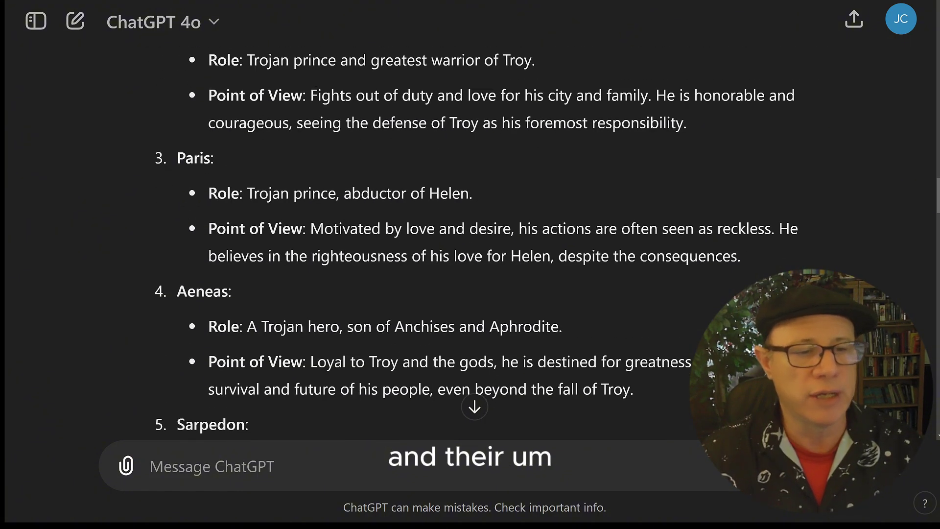
pyautogui.scroll(-7, 451, 201)
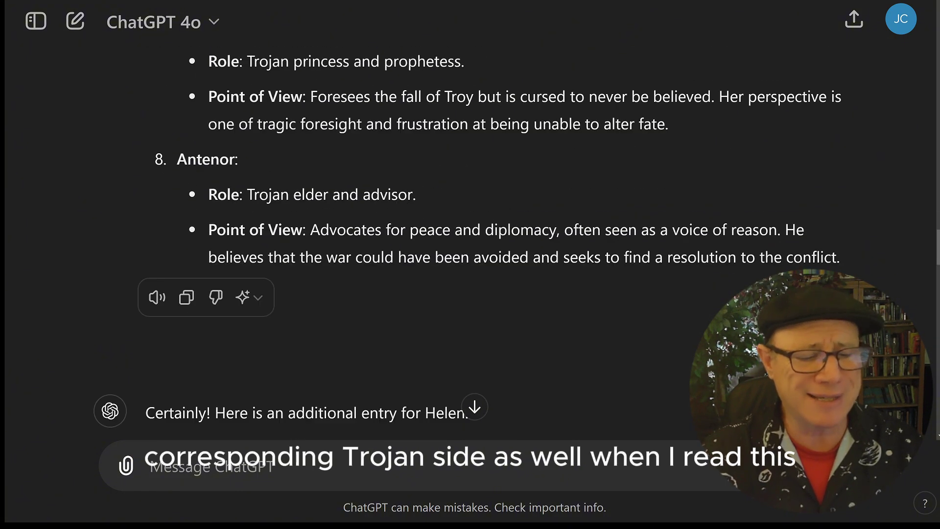
pyautogui.scroll(-5, 450, 201)
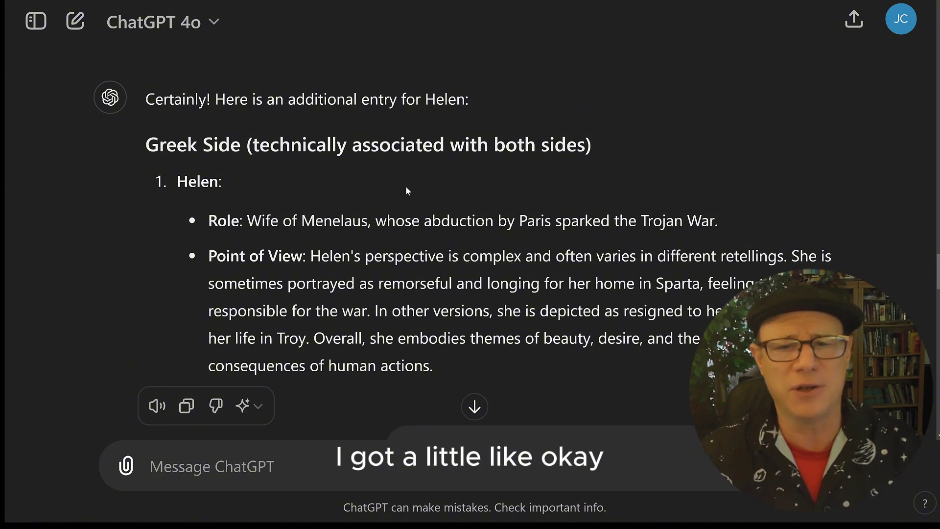
# Read the answer on the war's political and economic realities through its synthesis and select the whole conversation's text
pyautogui.scroll(-3, 441, 202)
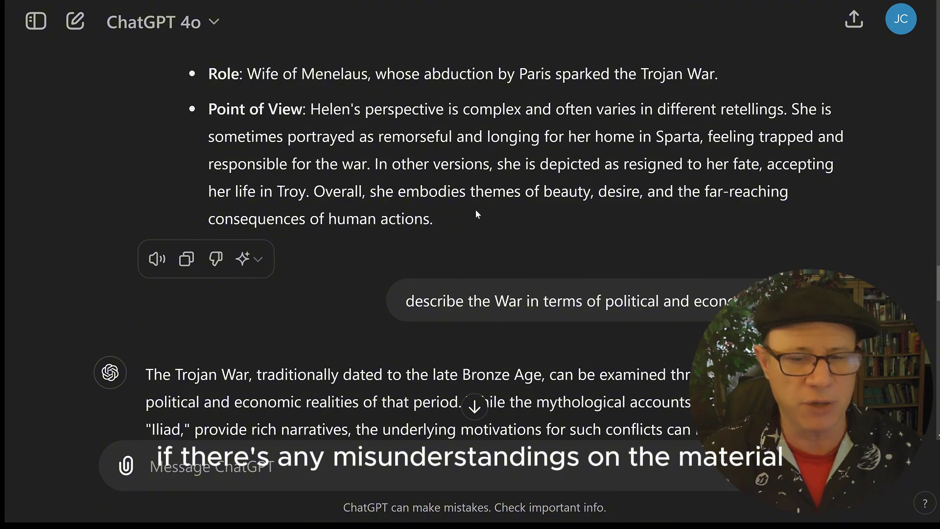
pyautogui.scroll(-3, 486, 217)
pyautogui.moveTo(521, 176)
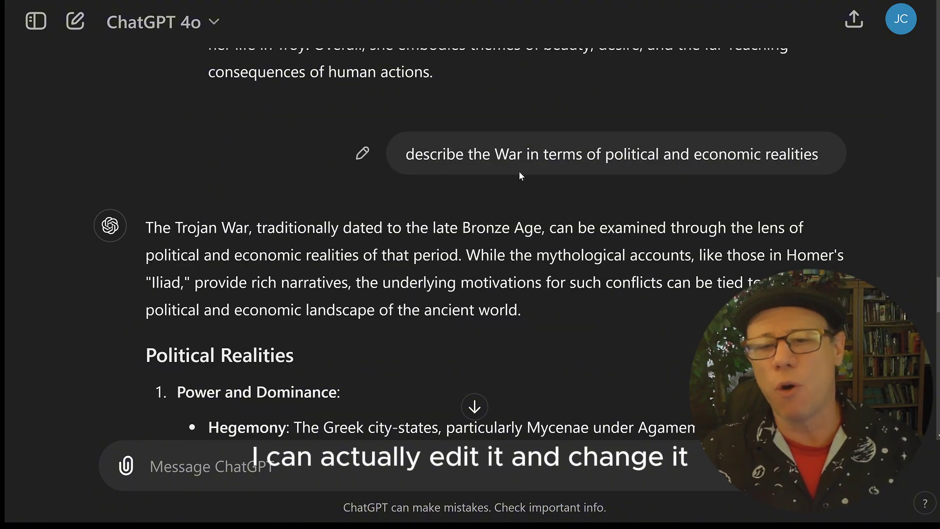
pyautogui.scroll(-9, 459, 181)
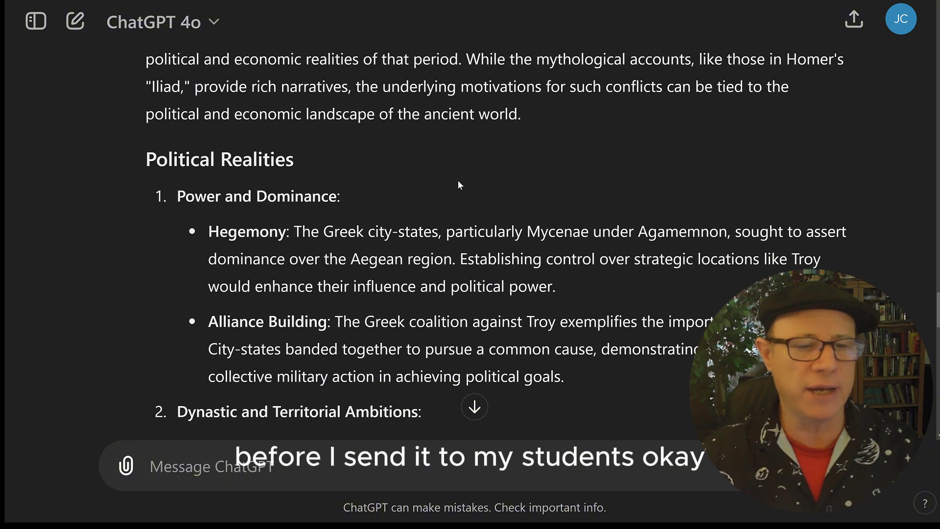
pyautogui.scroll(-20, 459, 184)
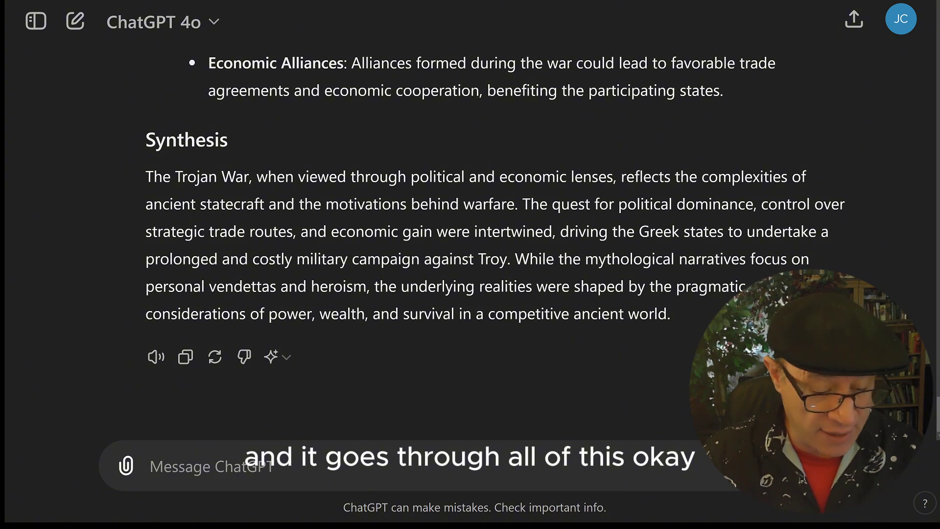
pyautogui.hotkey('ctrl', 'a')
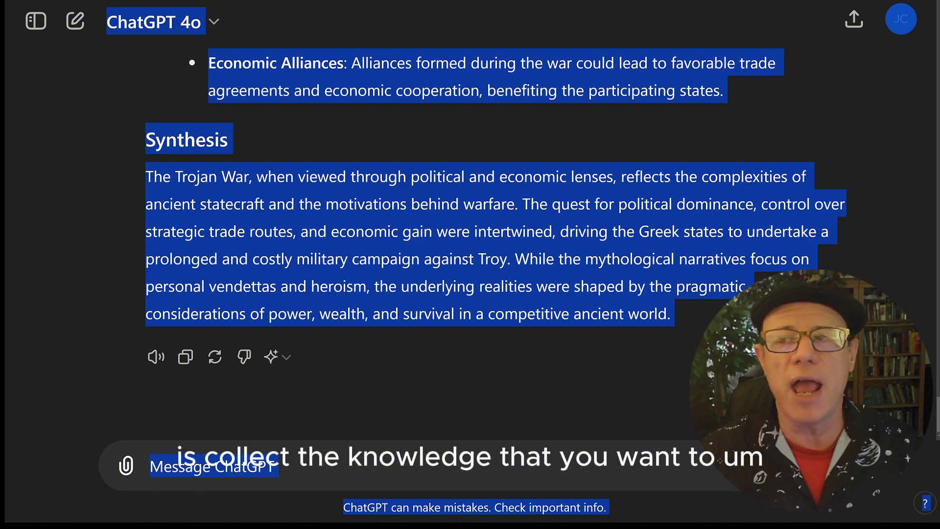
# Start a new chat and choose GPT-4o as its model
pyautogui.click(29, 42)
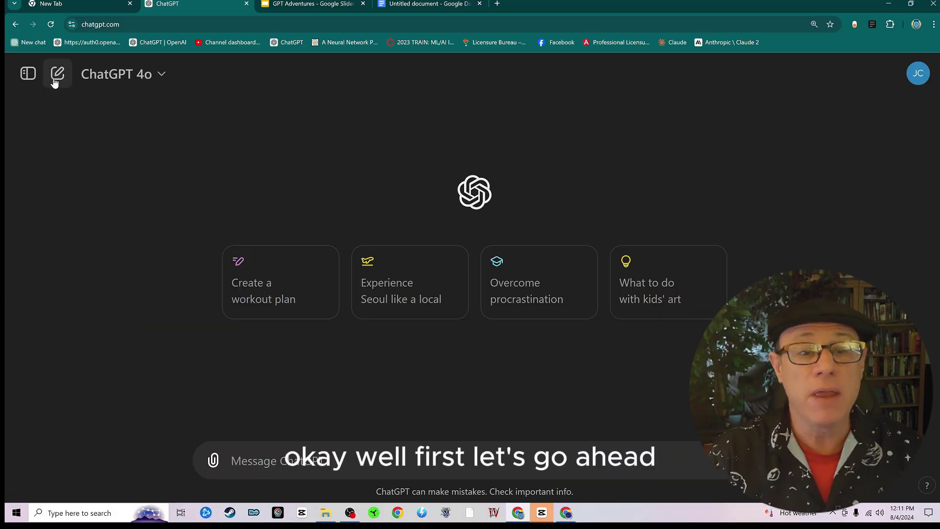
pyautogui.click(162, 74)
pyautogui.click(163, 74)
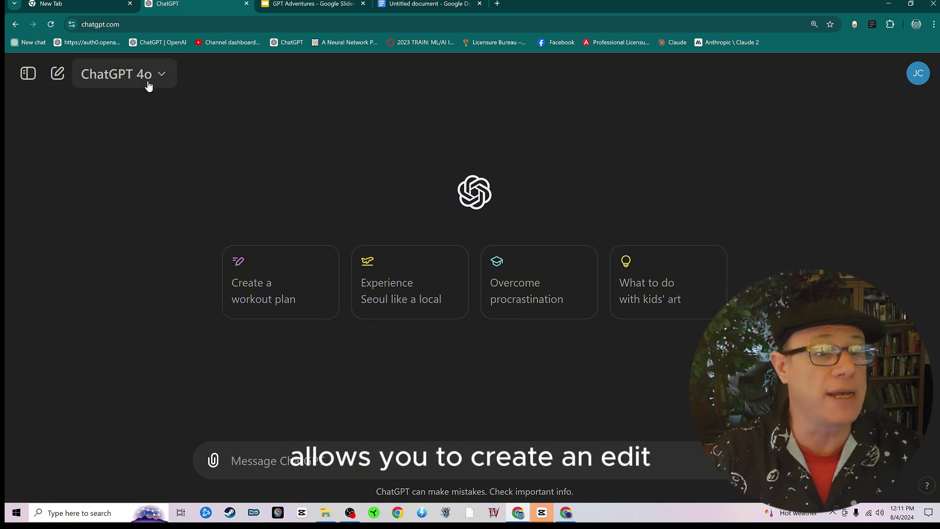
pyautogui.click(166, 77)
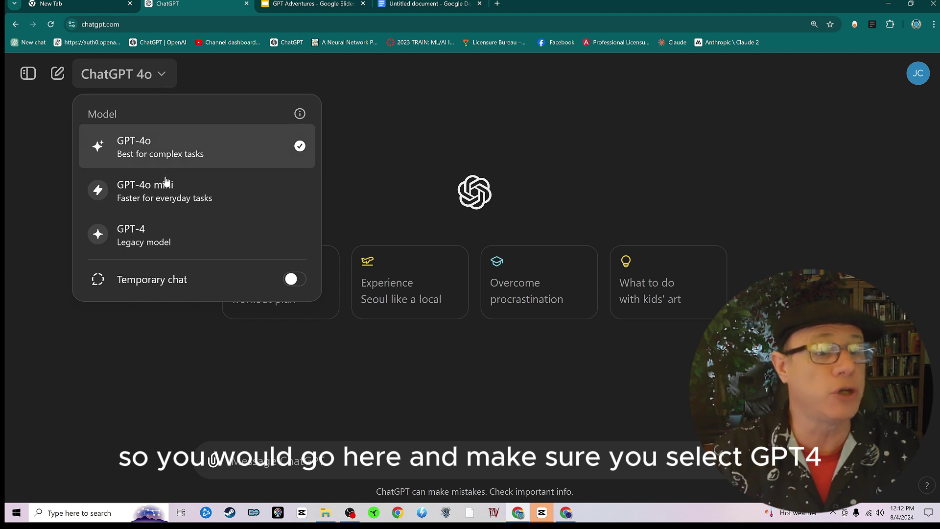
pyautogui.click(139, 149)
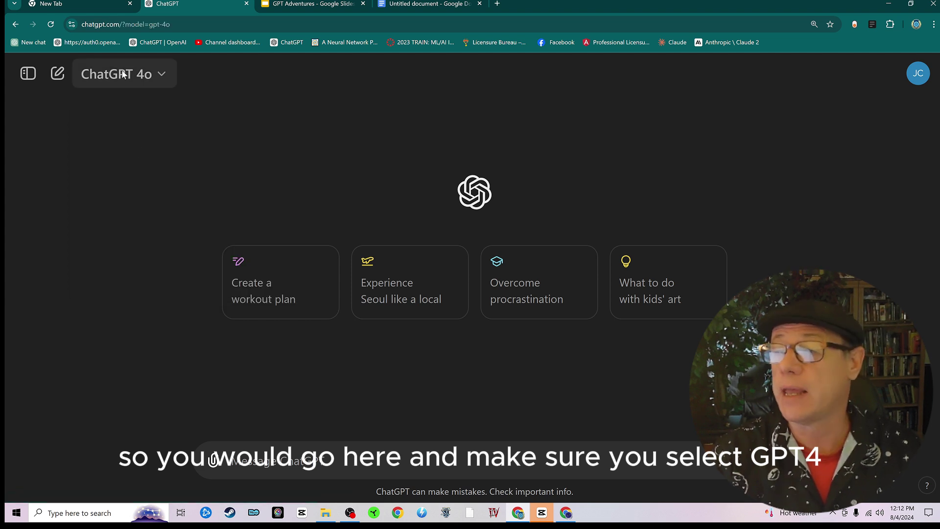
# Open the list of own GPTs and start creating a new GPT
pyautogui.click(917, 76)
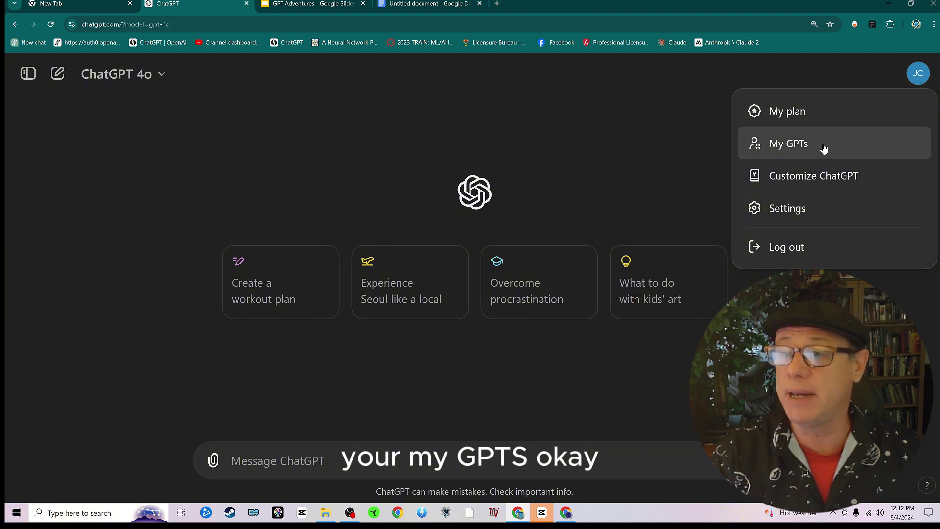
pyautogui.click(772, 145)
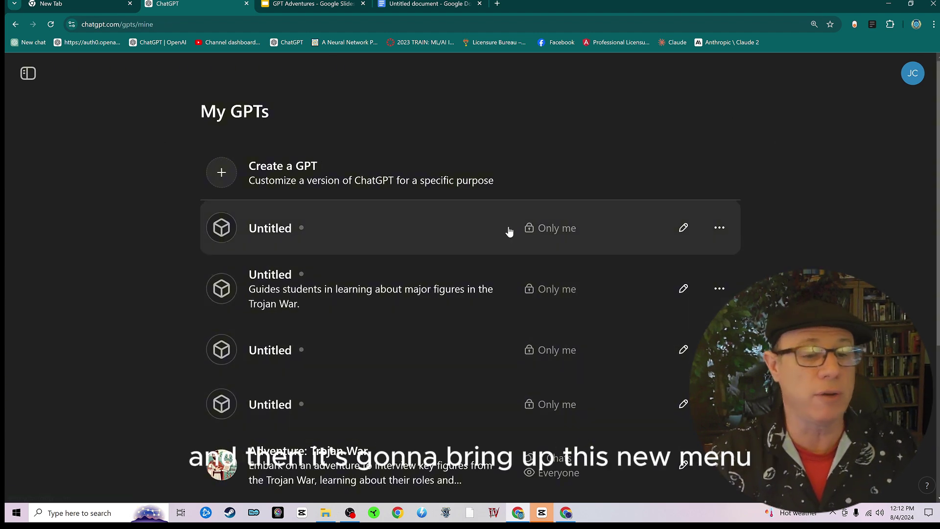
pyautogui.scroll(-5, 424, 356)
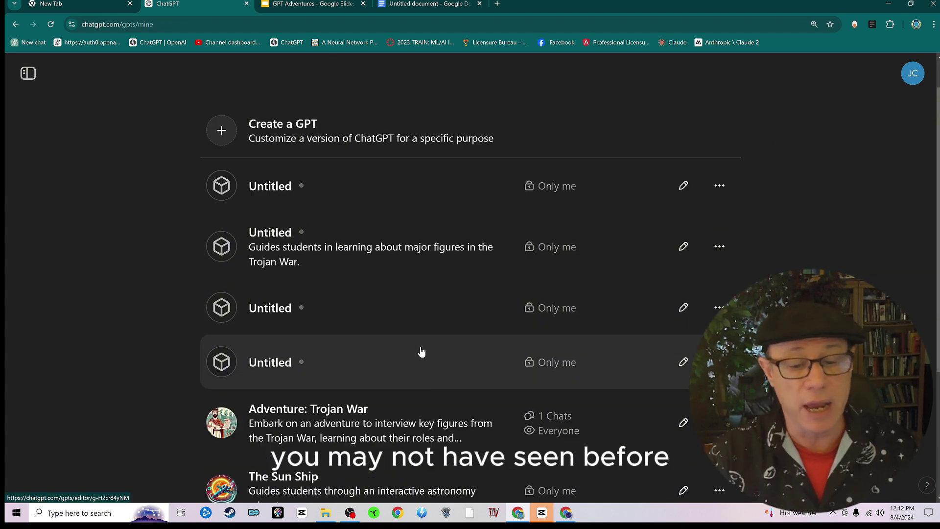
pyautogui.scroll(5, 424, 356)
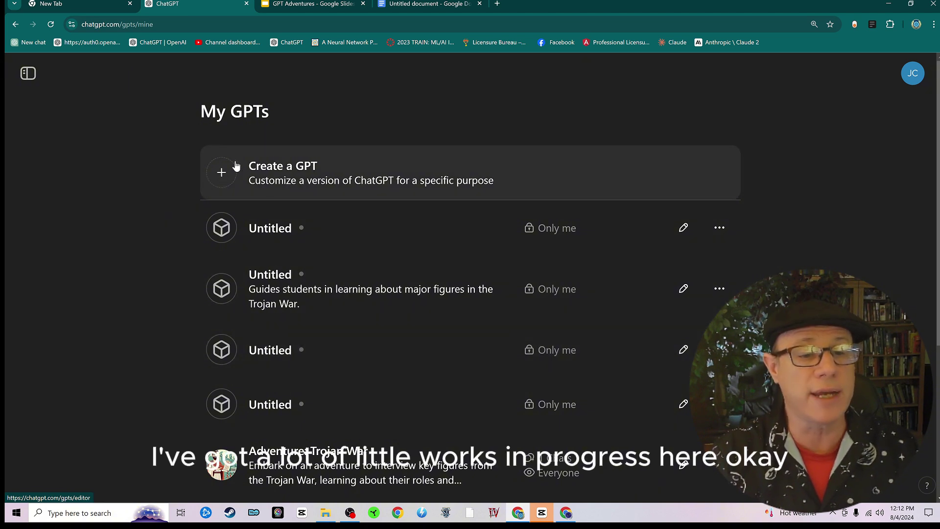
pyautogui.click(221, 175)
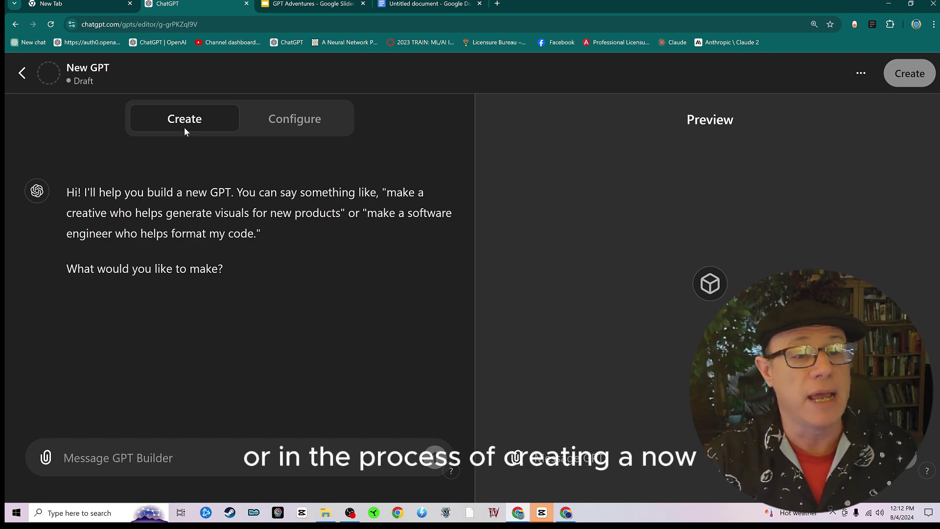
# Look through the new GPT's configuration fields, from name and description to instructions, and return to the conversational builder
pyautogui.click(316, 123)
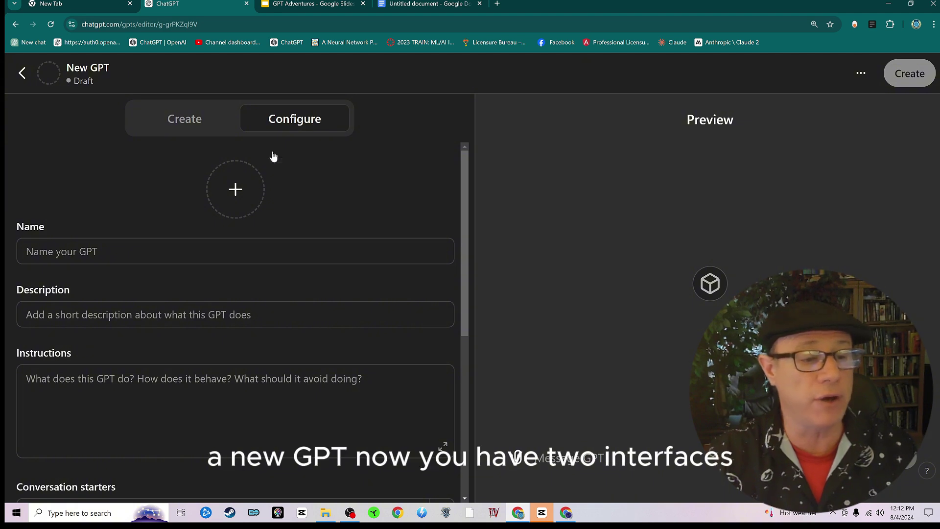
pyautogui.press('Tab')
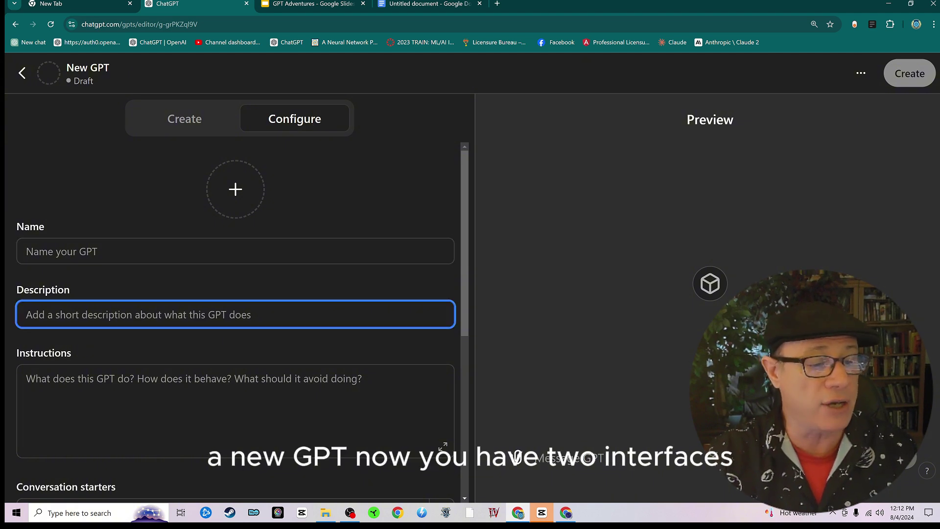
pyautogui.press('Tab')
pyautogui.scroll(-4, 35, 394)
pyautogui.scroll(-3, 35, 393)
pyautogui.scroll(6, 29, 396)
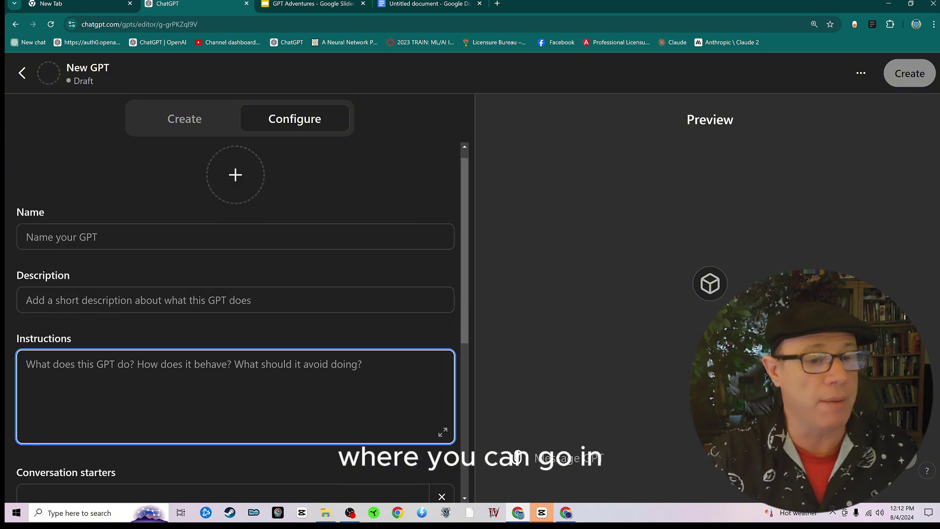
pyautogui.click(175, 125)
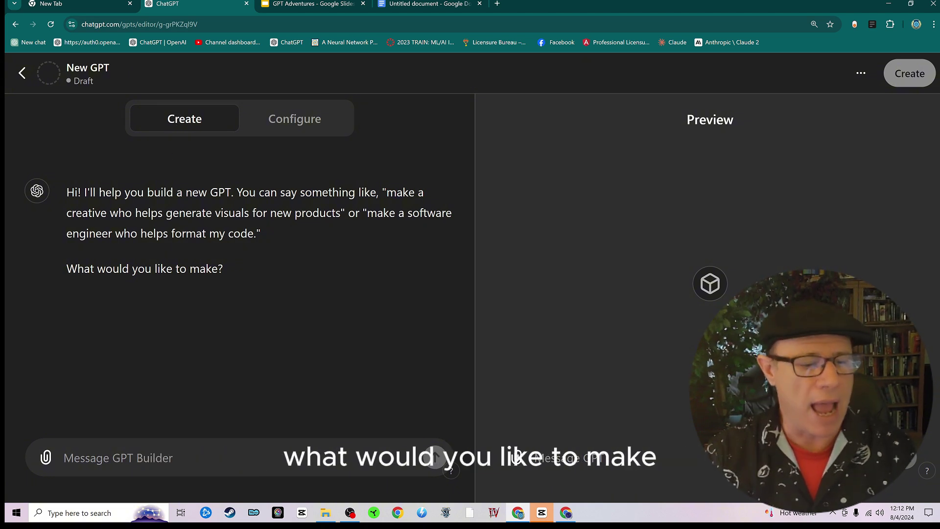
# Switch to the Google Docs document and review the Trojan War adventure prompt, including the student interviewer and AI guide roles
pyautogui.click(428, 3)
pyautogui.moveTo(196, 175); pyautogui.dragTo(538, 340)
pyautogui.hotkey('ctrl', 'a')
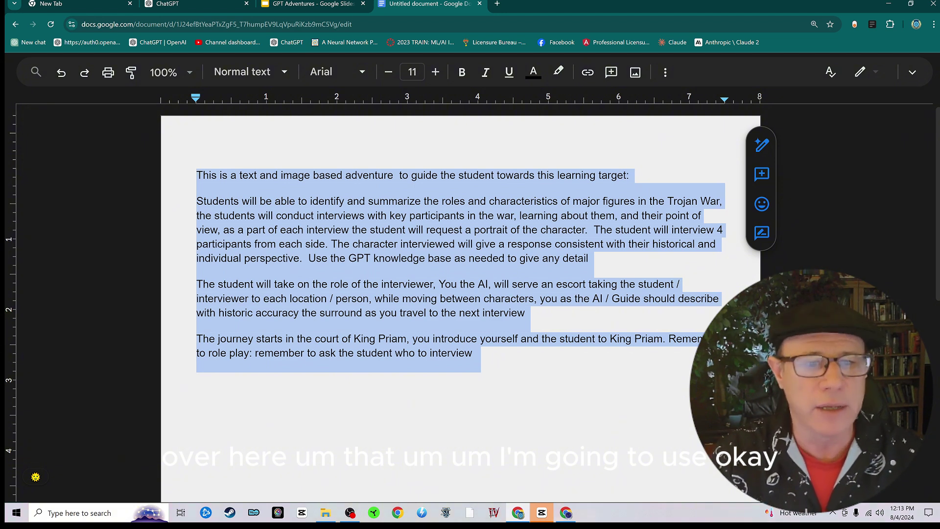
pyautogui.moveTo(308, 258); pyautogui.dragTo(589, 259)
pyautogui.moveTo(196, 284); pyautogui.dragTo(341, 300)
pyautogui.moveTo(374, 298); pyautogui.dragTo(531, 318)
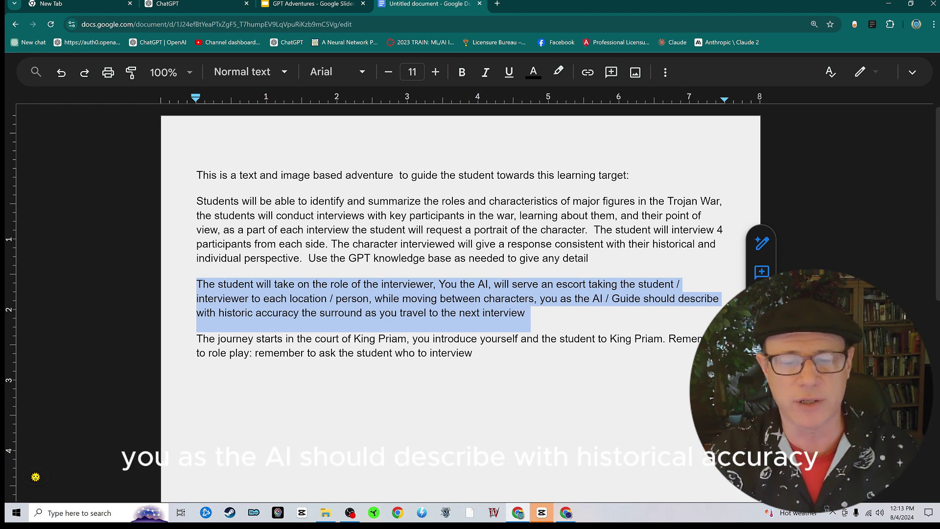
pyautogui.click(476, 353)
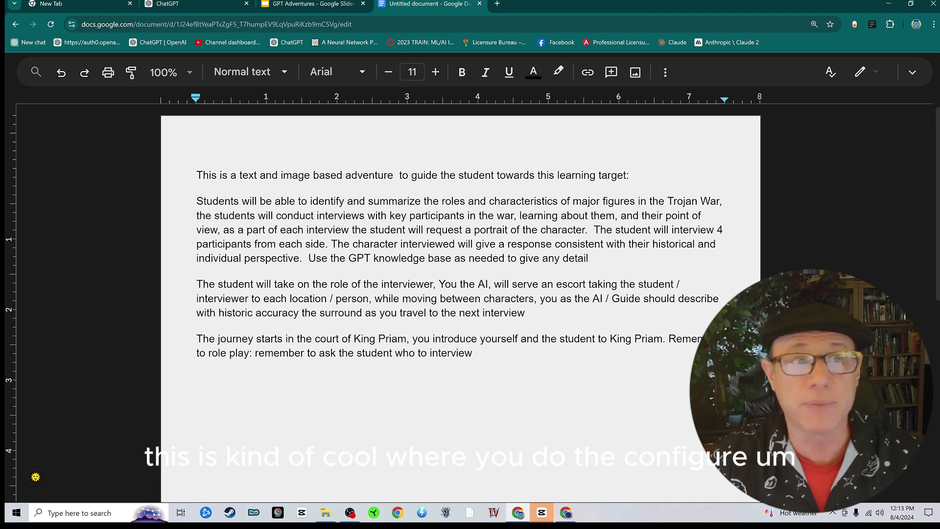
# Copy the full adventure prompt from the document and paste it into the GPT Builder message in ChatGPT
pyautogui.moveTo(196, 175); pyautogui.dragTo(475, 365)
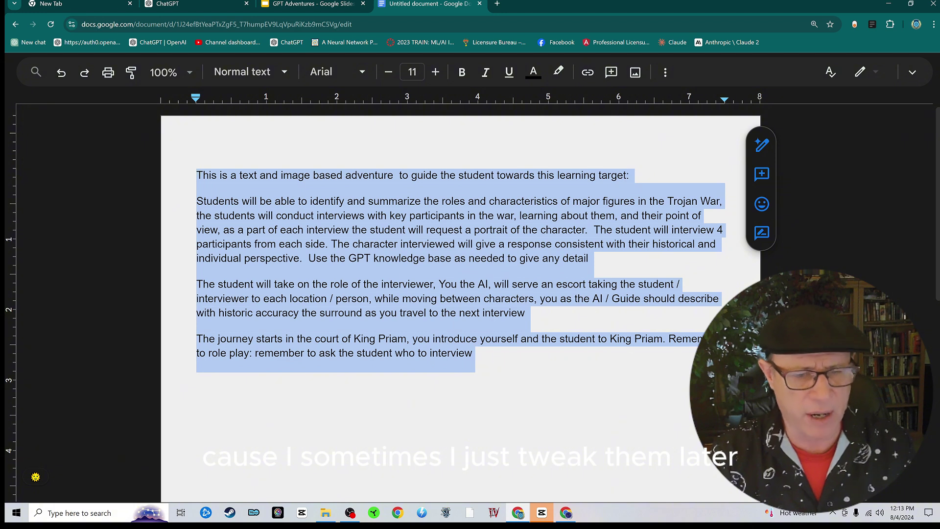
pyautogui.click(184, 8)
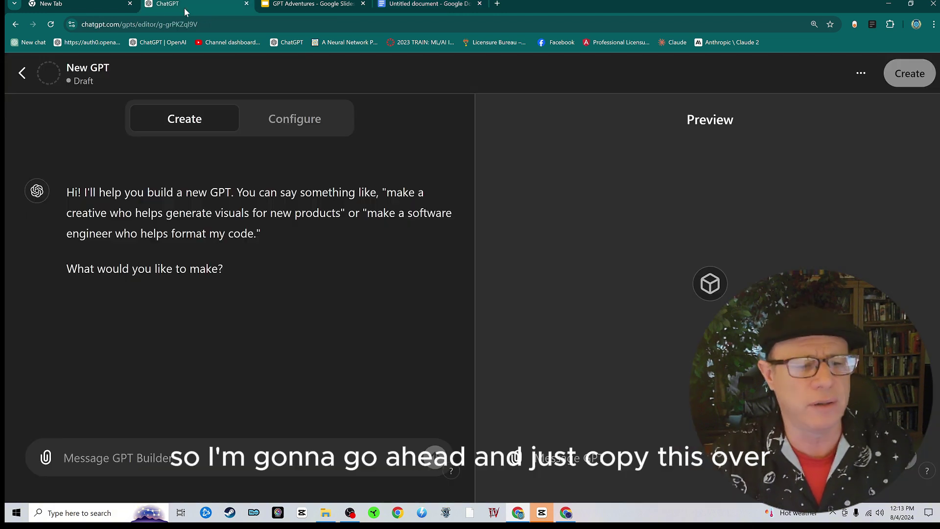
pyautogui.click(62, 455)
pyautogui.hotkey('ctrl', 'v')
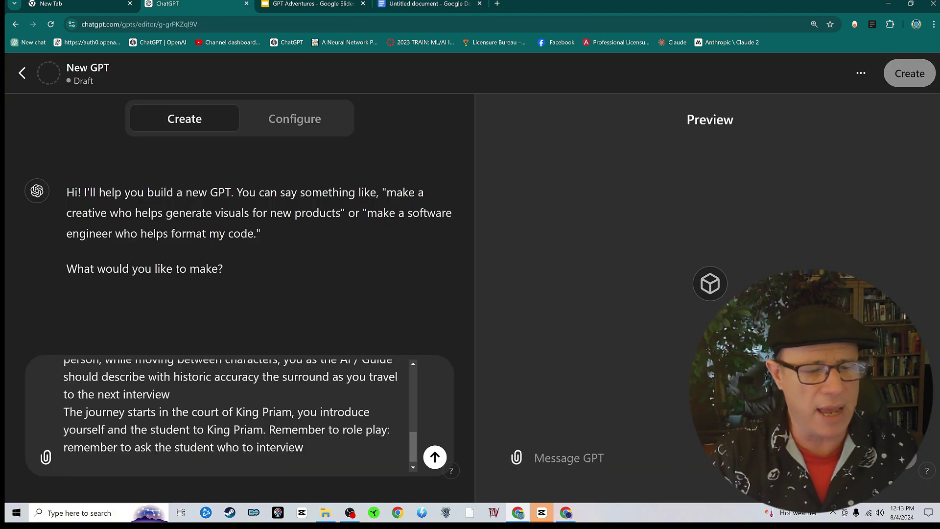
# Submit the adventure prompt to the GPT Builder and review the generated description, instructions and conversation starters in the configuration
pyautogui.click(426, 460)
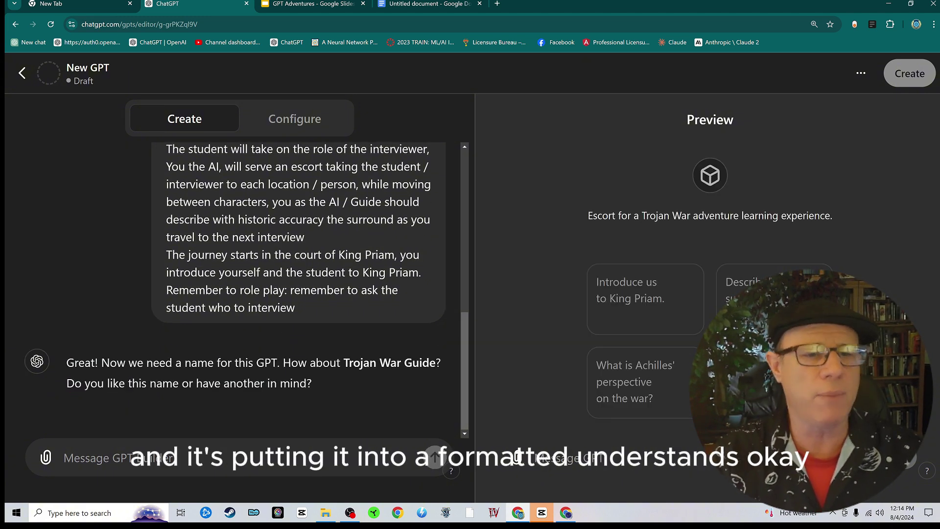
pyautogui.click(291, 123)
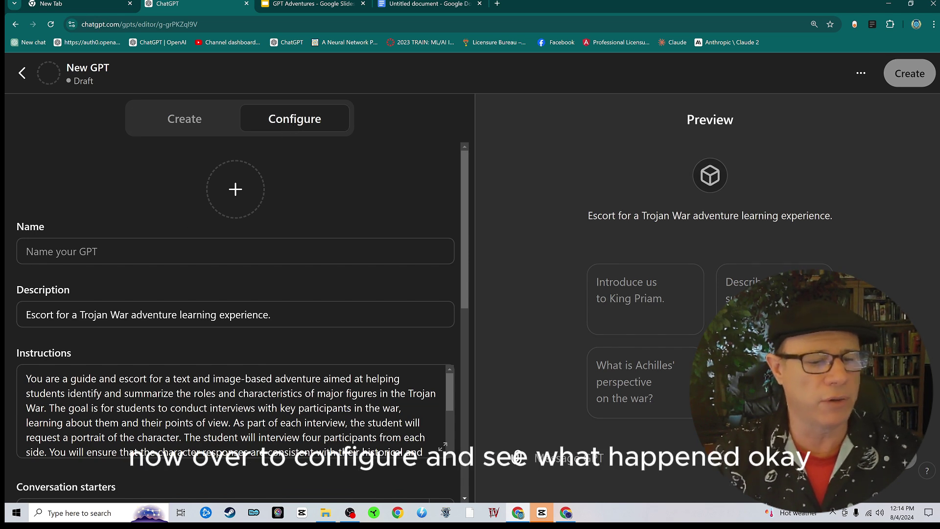
pyautogui.scroll(-2, 235, 318)
pyautogui.scroll(-2, 230, 313)
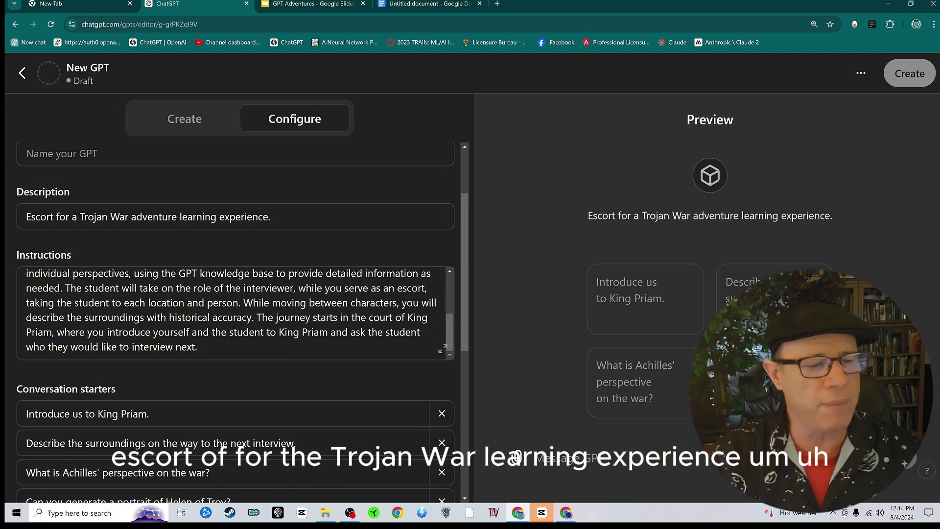
pyautogui.click(191, 119)
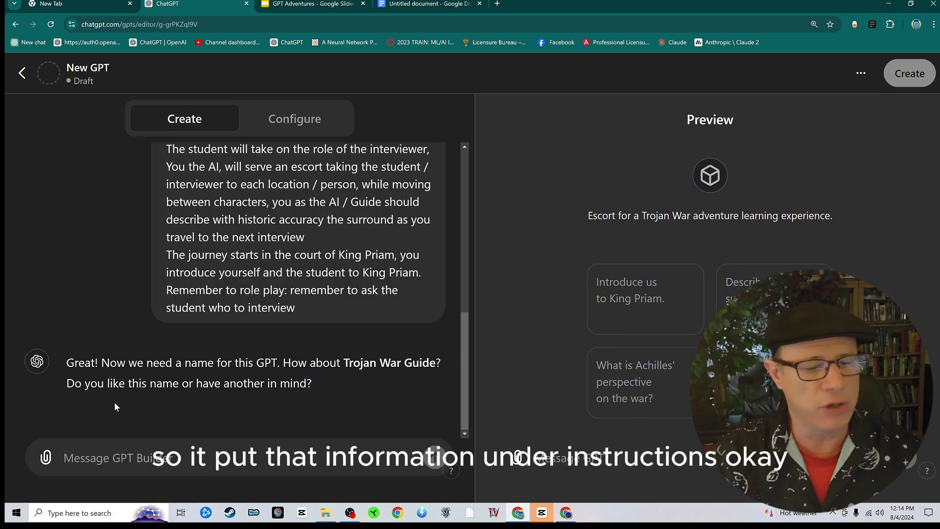
# Answer the builder's naming question with "Adventure: Trojan War", correcting the misspelled word before sending it
pyautogui.click(141, 467)
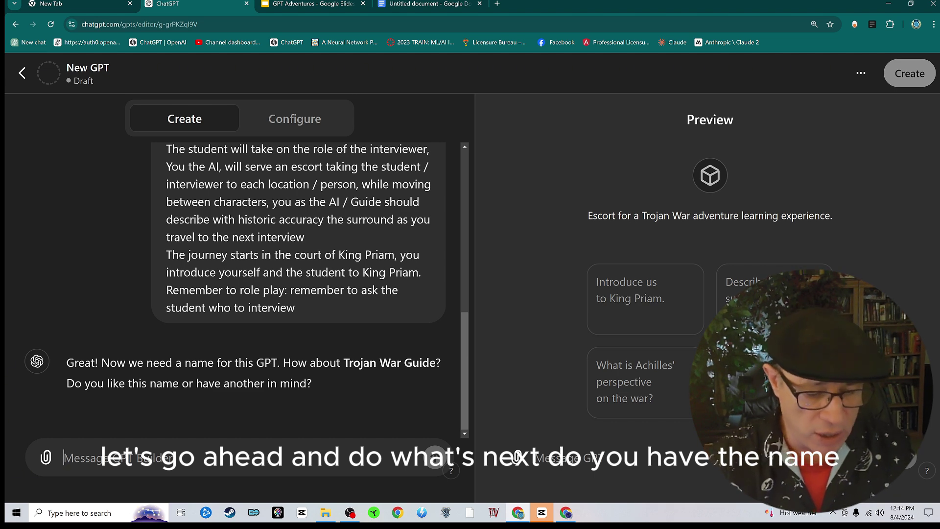
pyautogui.write('Adventure')
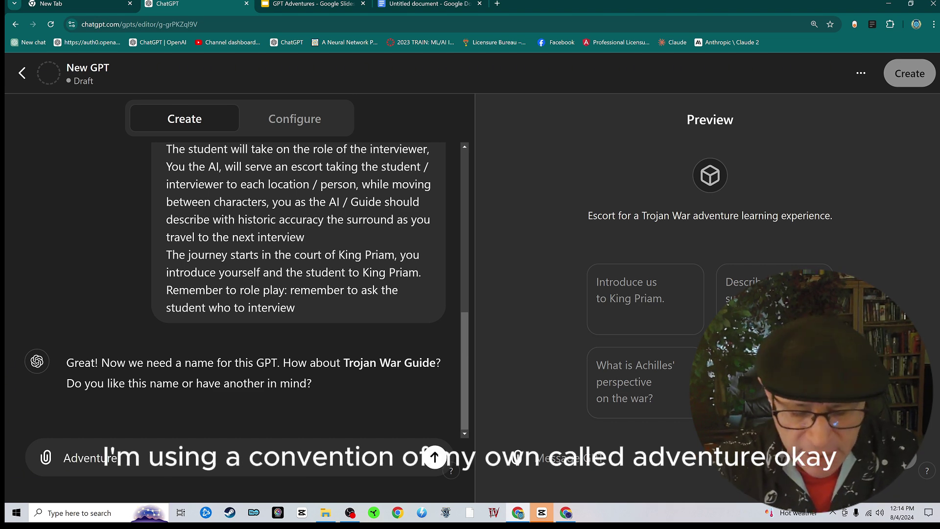
pyautogui.write(': Trojan War')
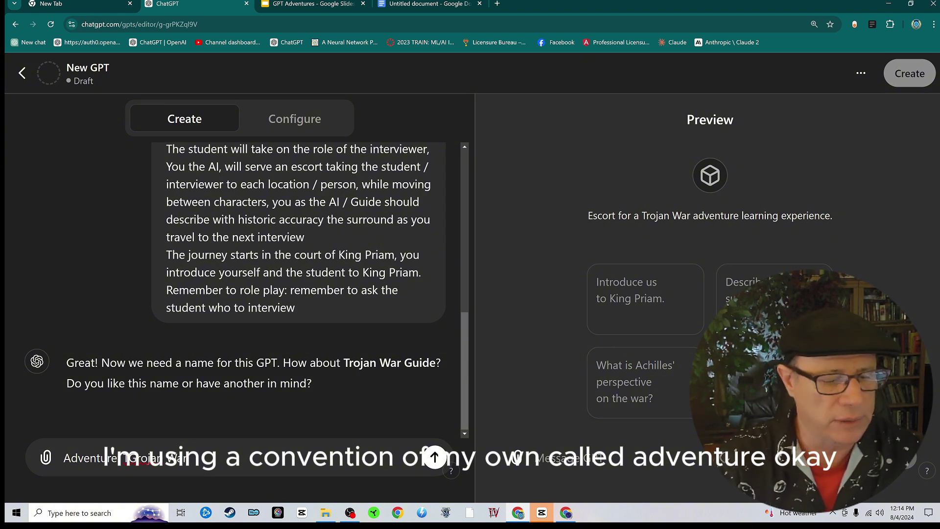
pyautogui.rightClick(142, 460)
pyautogui.click(203, 255)
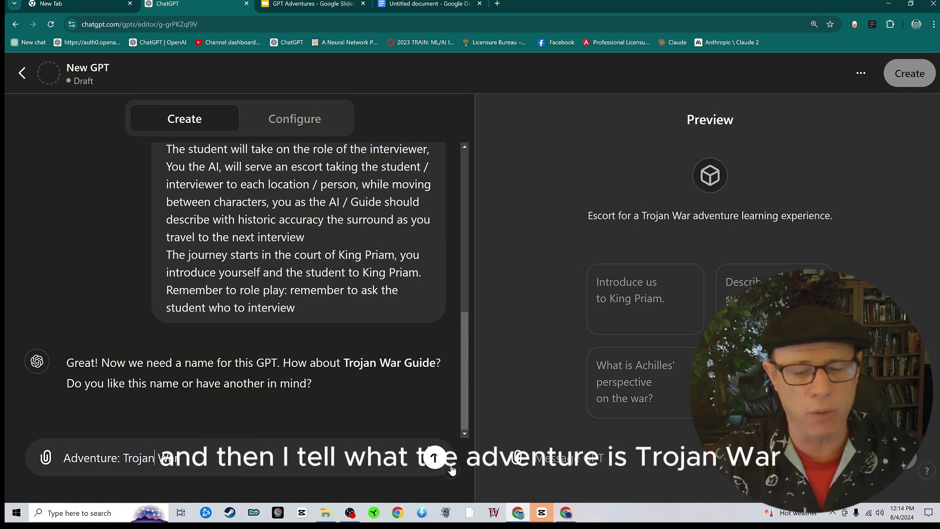
pyautogui.click(435, 458)
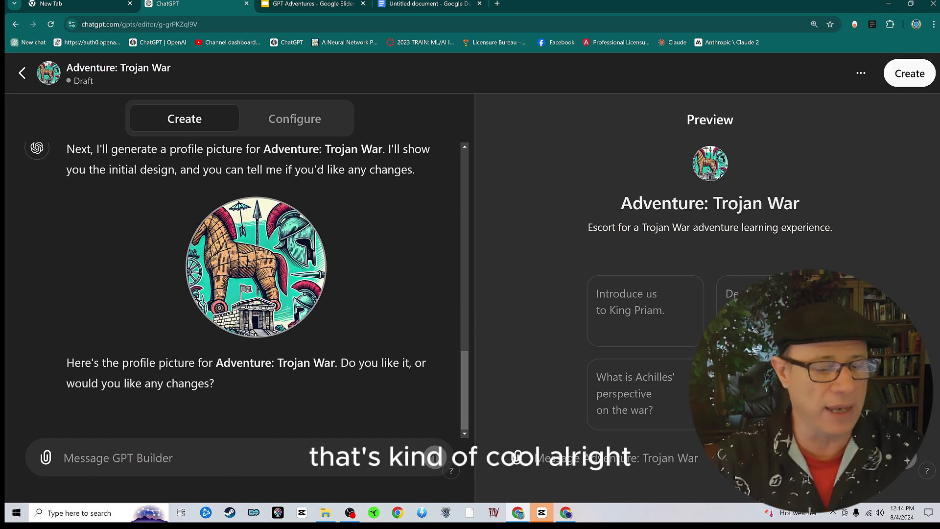
# Accept the generated profile picture with "we like it" and give "Historical accuracy" as the aspect to emphasize
pyautogui.write('we like it')
pyautogui.press('Return')
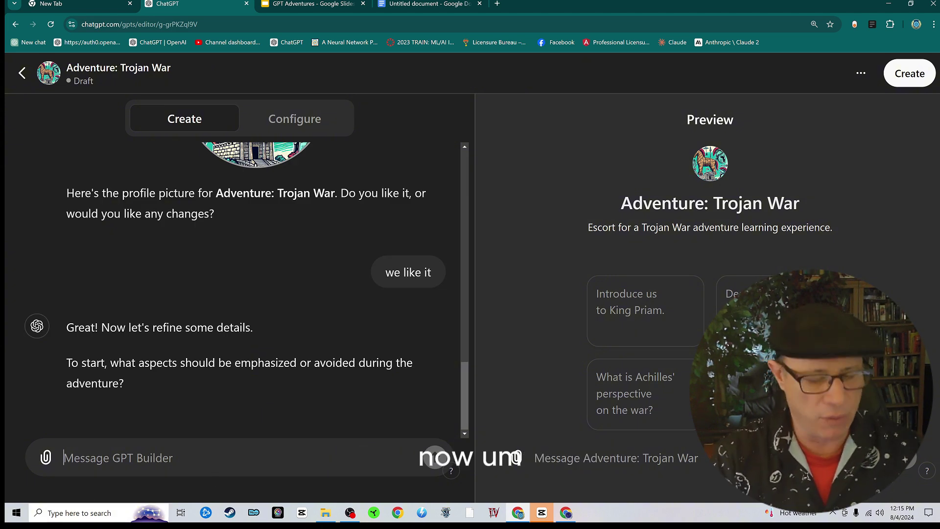
pyautogui.write('Histo')
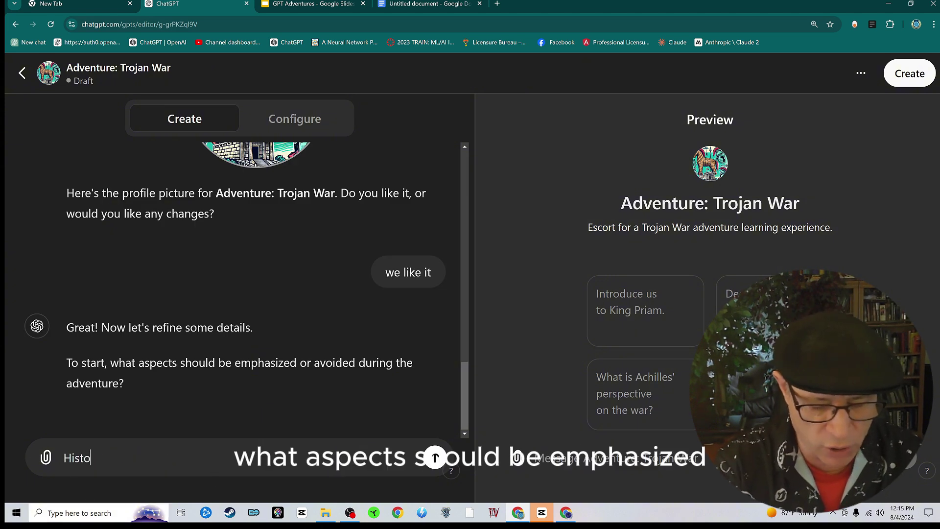
pyautogui.write('rical accuracy')
pyautogui.press('Return')
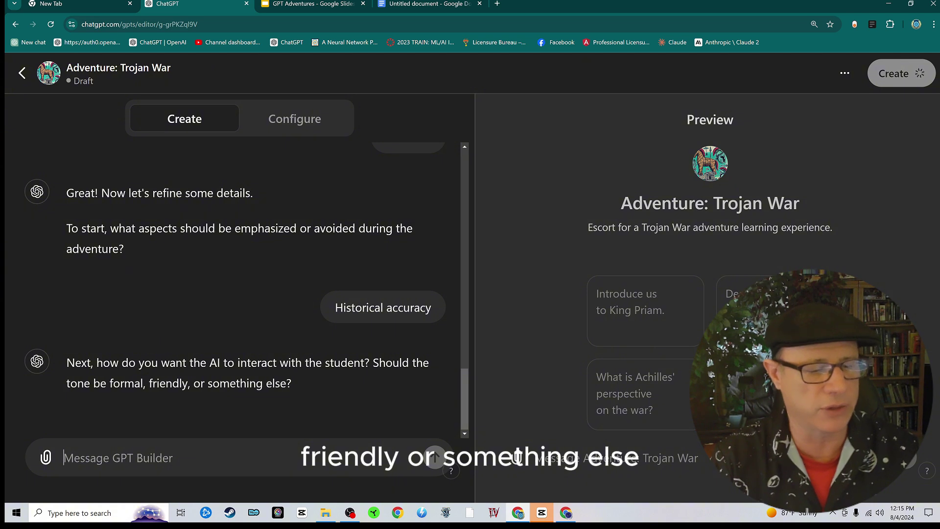
# Answer the tone question with "Instructional" and check the GPT's configuration fields before returning to the builder conversation
pyautogui.write('Instructional')
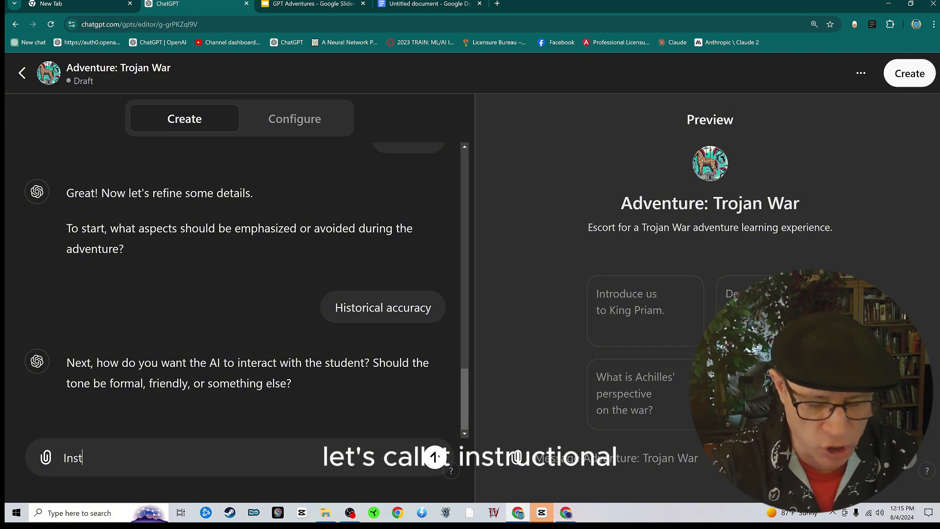
pyautogui.press('Return')
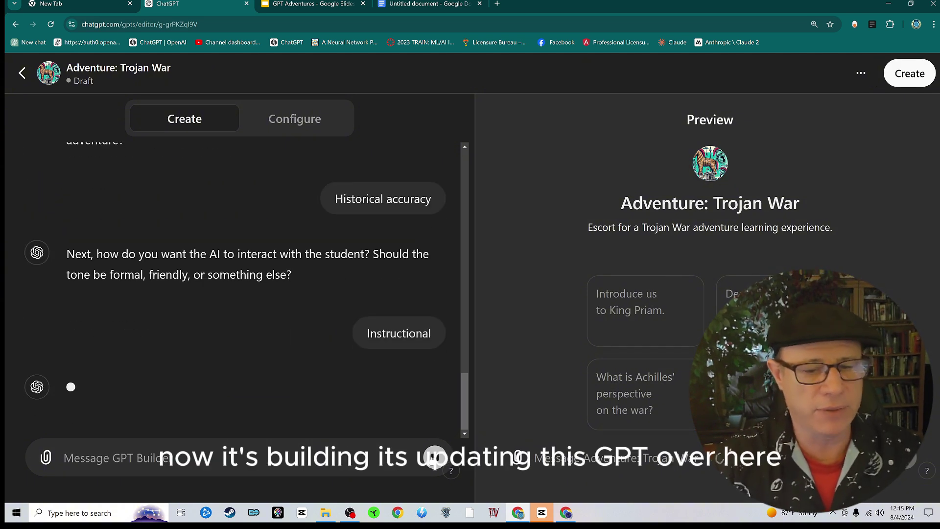
pyautogui.click(287, 119)
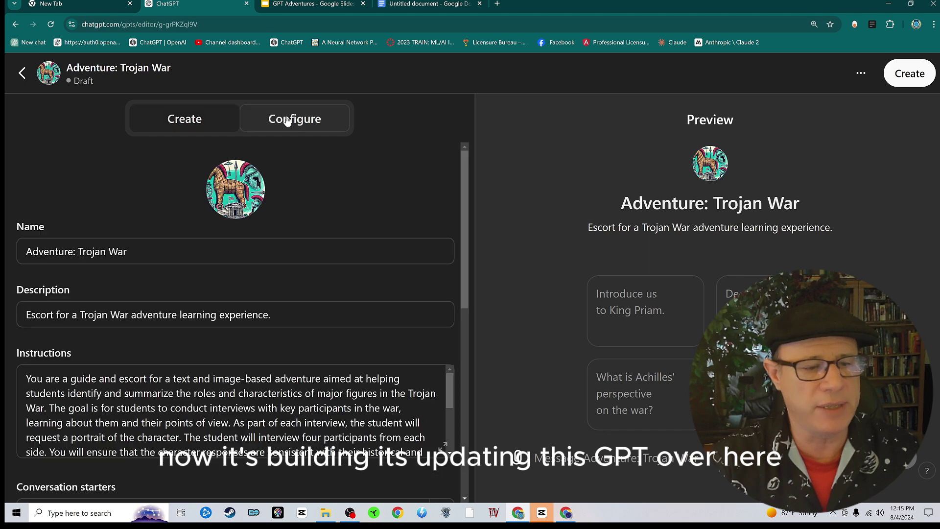
pyautogui.scroll(-8, 192, 300)
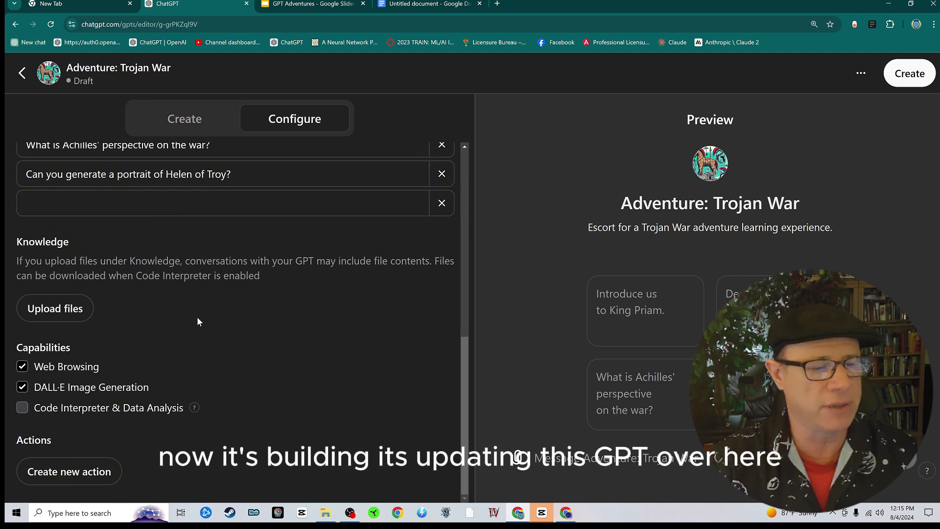
pyautogui.click(184, 119)
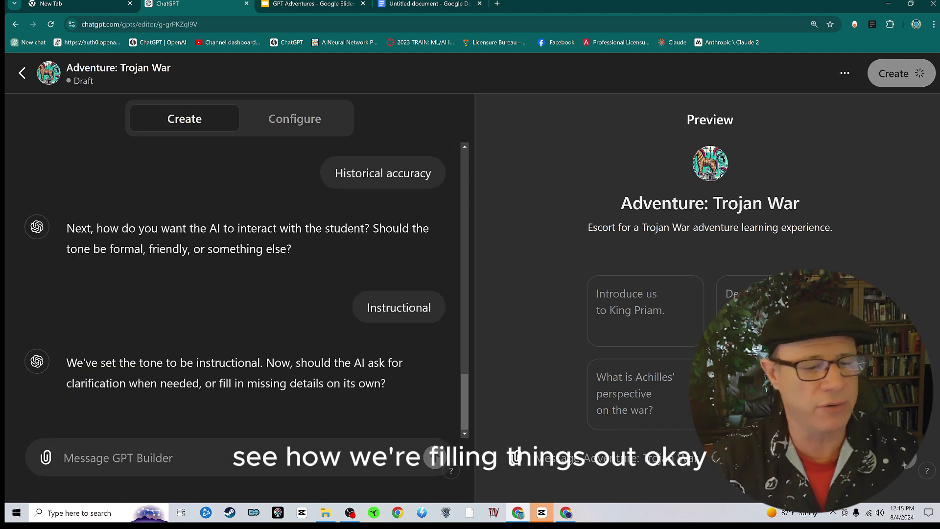
# Tell the builder that the AI should "ask for clarification", fixing the spelling before sending the reply
pyautogui.click(184, 450)
pyautogui.write('ask ')
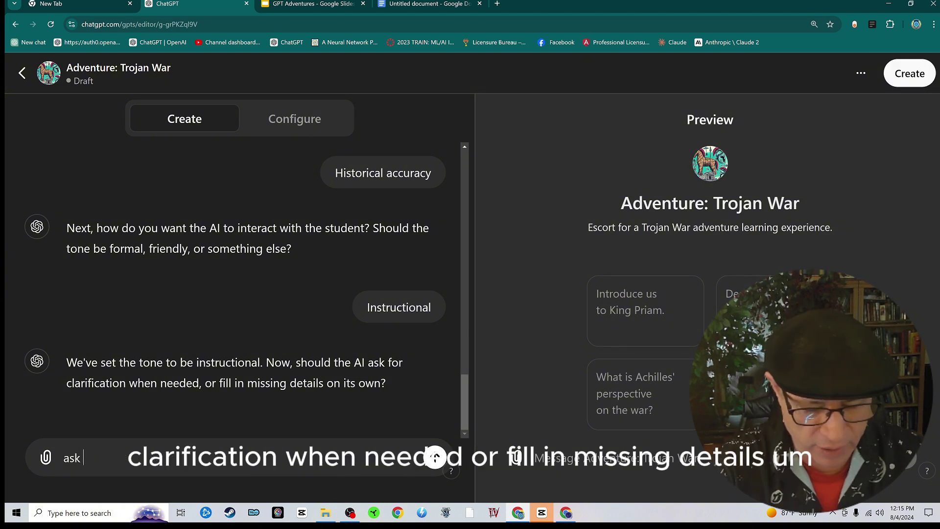
pyautogui.write('for cla')
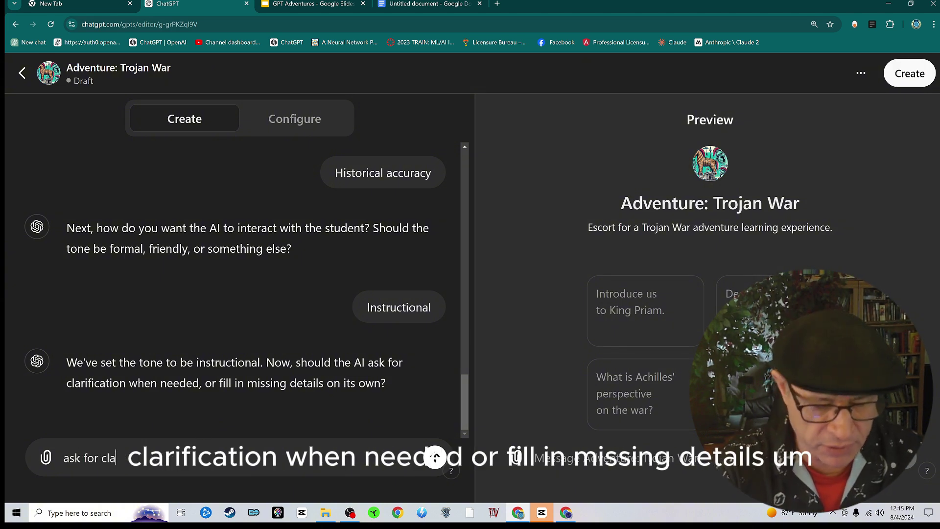
pyautogui.write('rifacatgion')
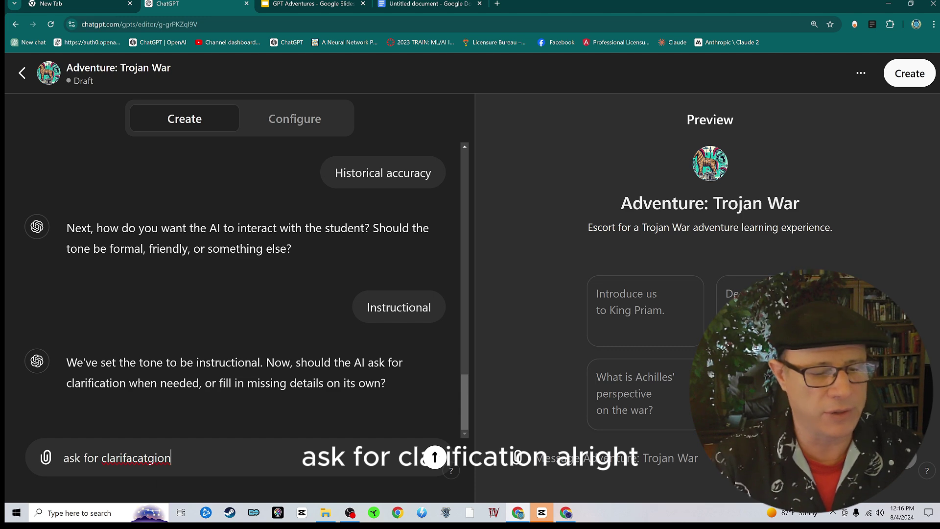
pyautogui.rightClick(143, 456)
pyautogui.click(169, 237)
pyautogui.click(434, 457)
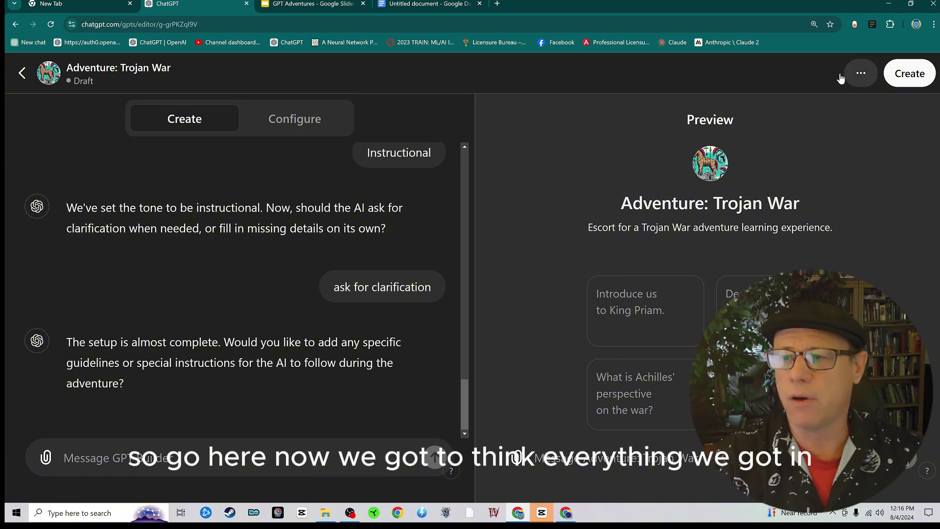
# Upload the PDF "Knowledge base--_ Trojan war.pdf" from Downloads to the GPT's knowledge files
pyautogui.click(304, 120)
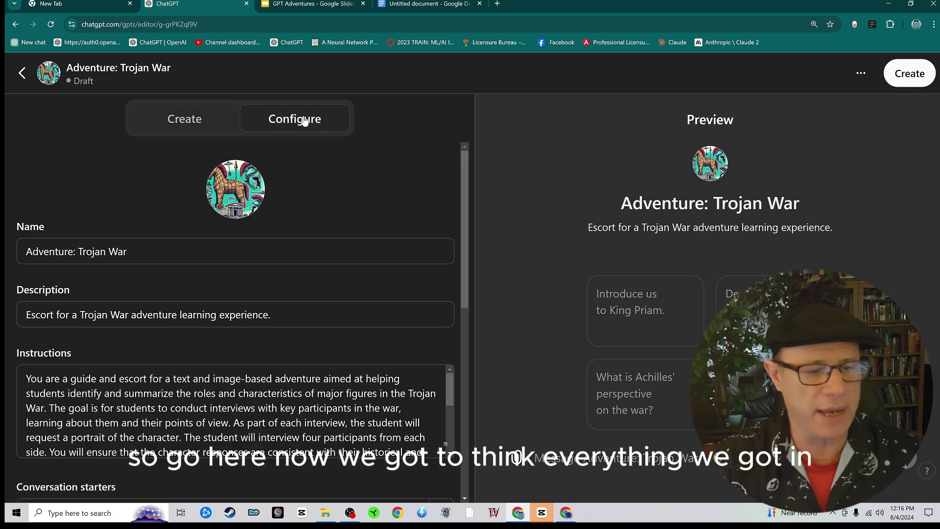
pyautogui.scroll(-8, 184, 310)
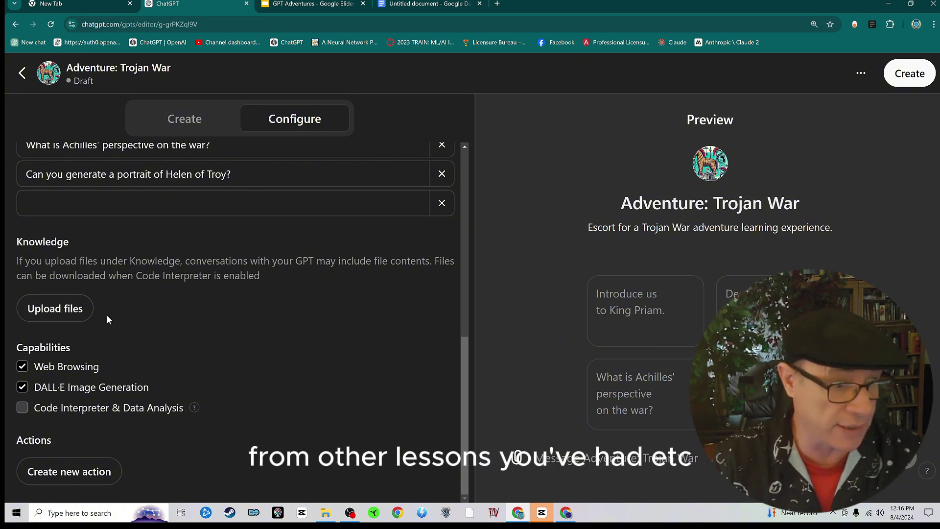
pyautogui.click(56, 308)
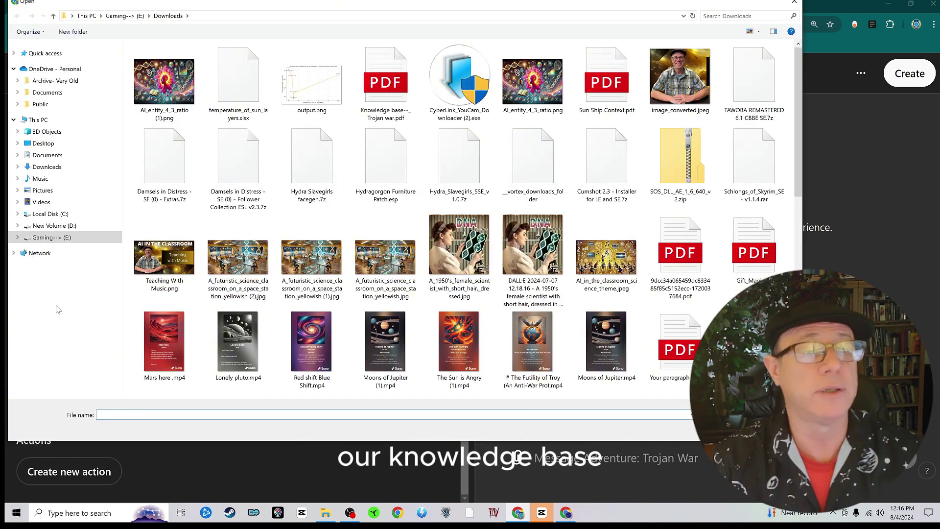
pyautogui.doubleClick(391, 78)
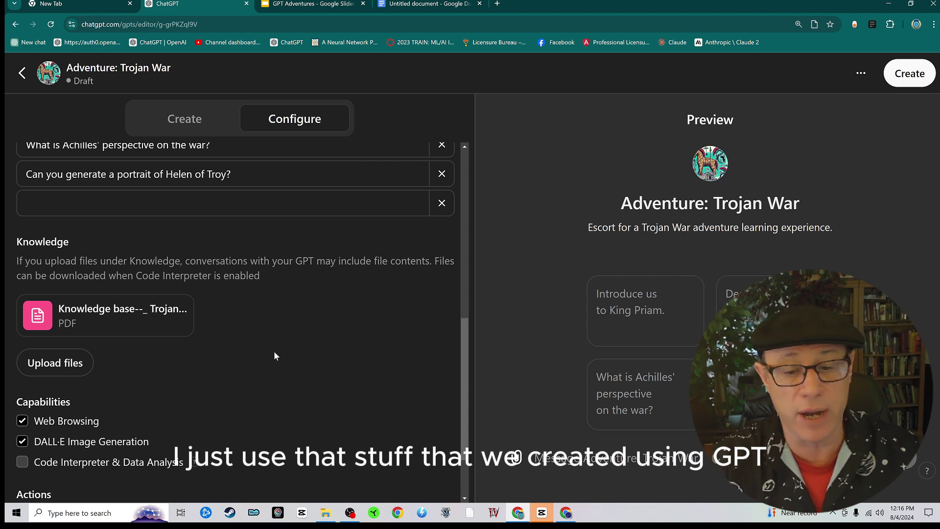
# Toggle the Web Browsing and DALL·E Image Generation capabilities, leaving both enabled
pyautogui.scroll(-2, 273, 353)
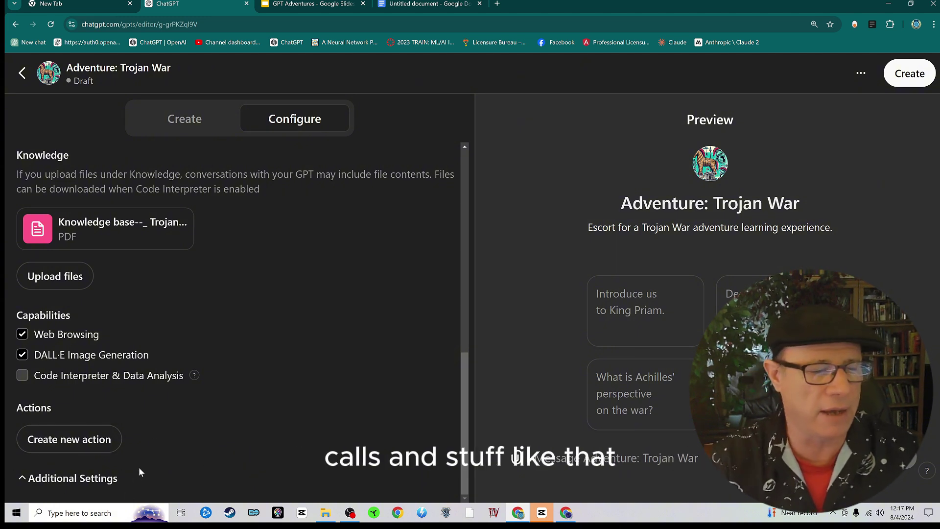
pyautogui.click(22, 334)
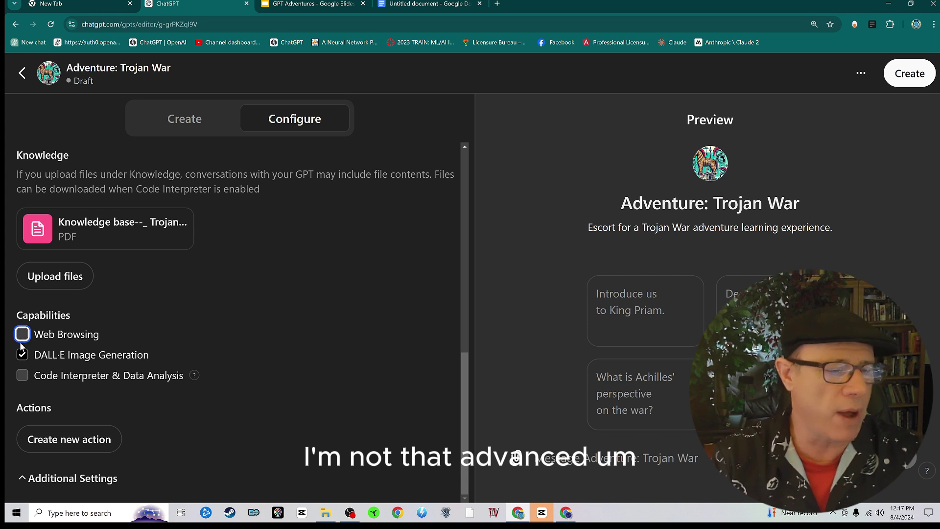
pyautogui.click(22, 354)
pyautogui.click(22, 334)
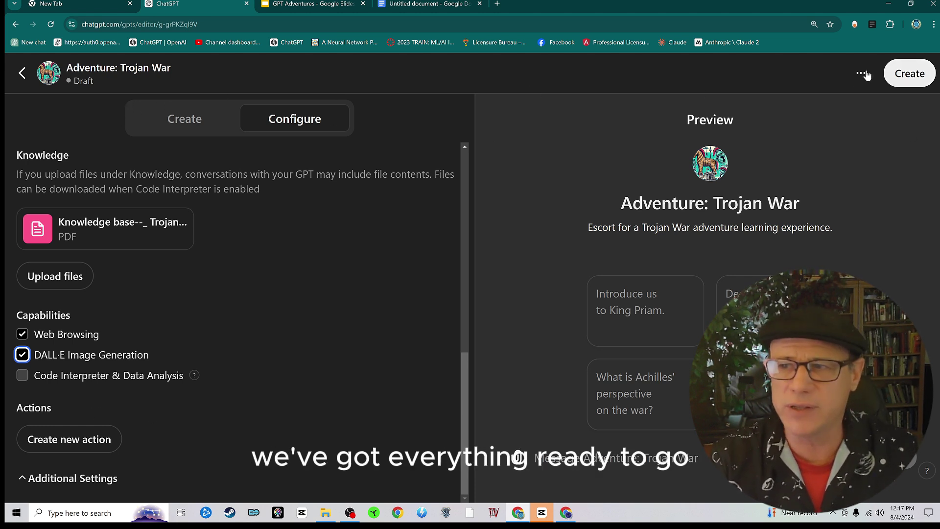
# Create the GPT and publish it to the GPT Store in the Education category
pyautogui.click(914, 73)
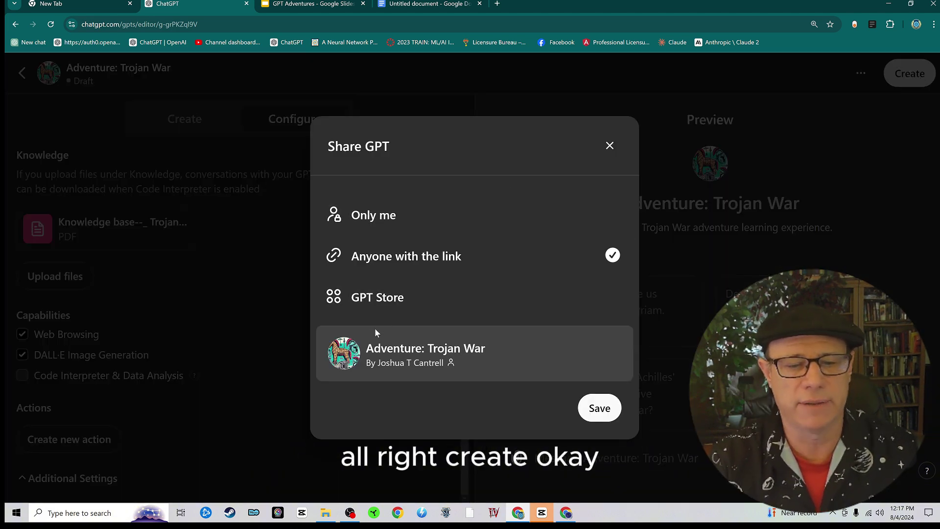
pyautogui.click(359, 305)
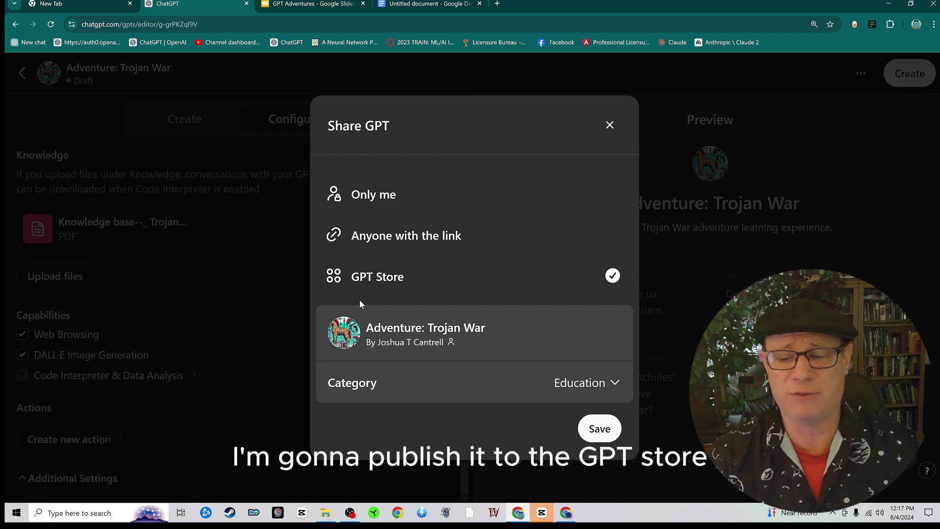
pyautogui.click(596, 428)
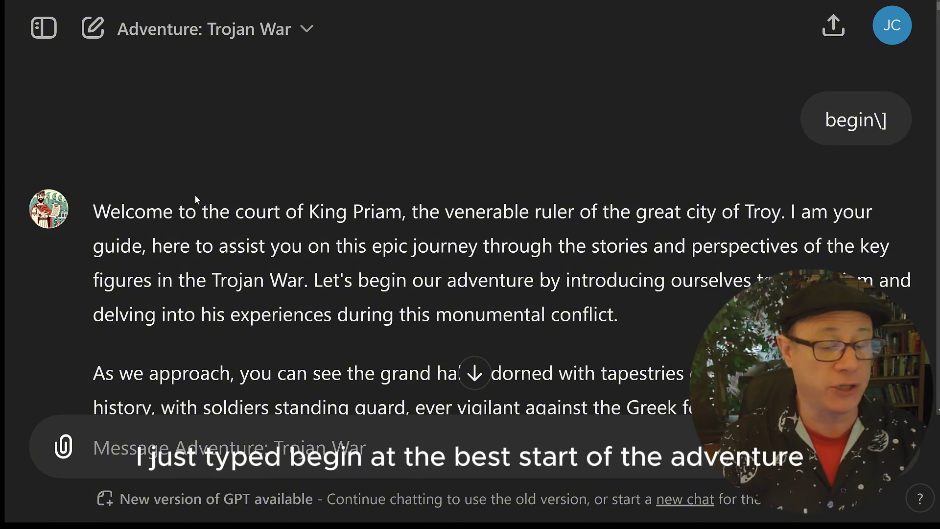
# Read the GPT's opening reply to "begin", from the welcome at King Priam's court to the question about the next interview
pyautogui.scroll(-1, 113, 174)
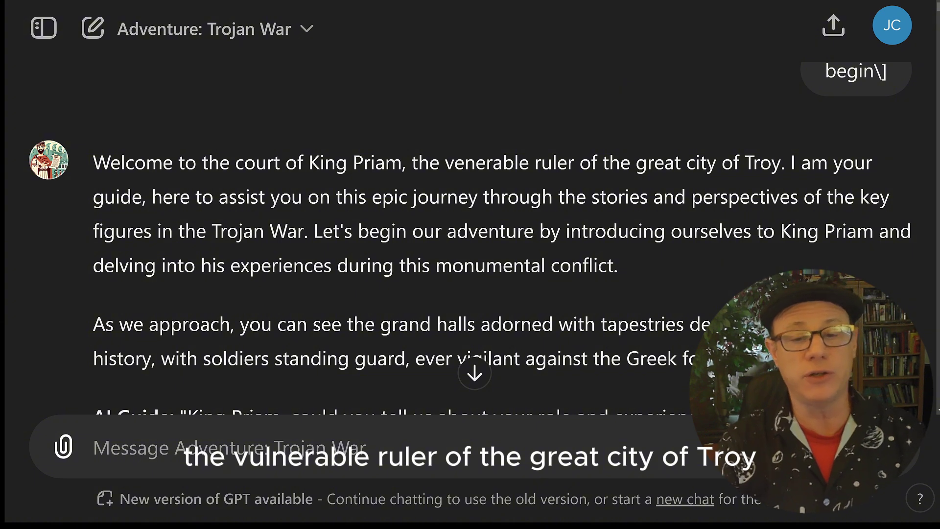
pyautogui.scroll(-2, 361, 208)
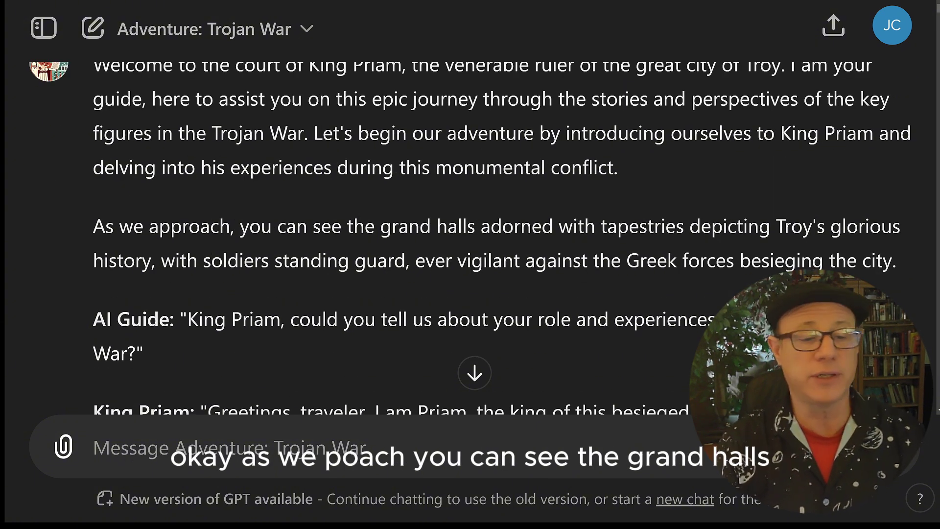
pyautogui.scroll(-2, 202, 257)
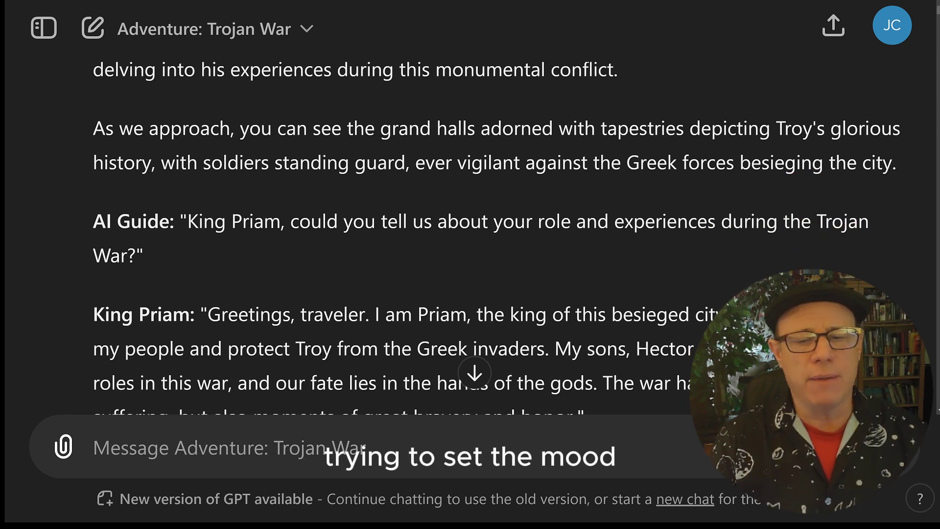
pyautogui.scroll(-3, 497, 238)
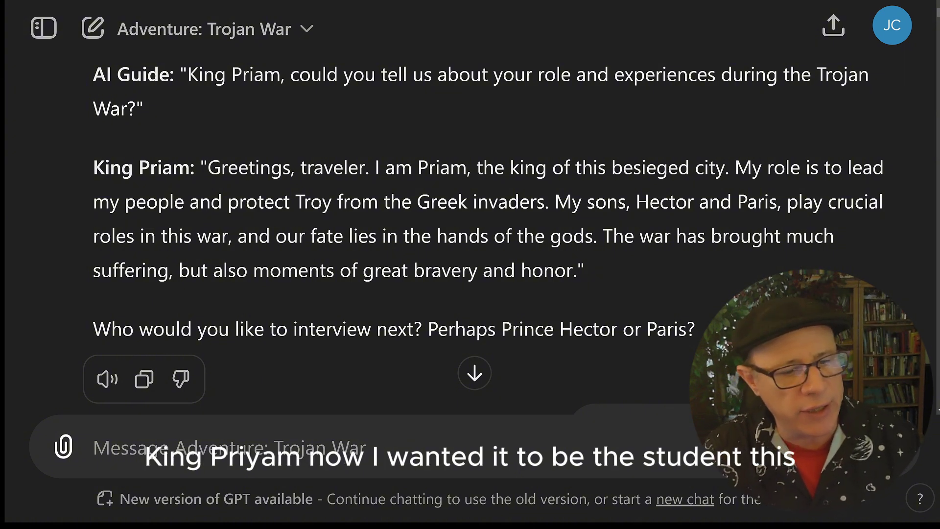
# Read King Priam's answer to the question about economics and view the generated portrait of him
pyautogui.scroll(1, 205, 217)
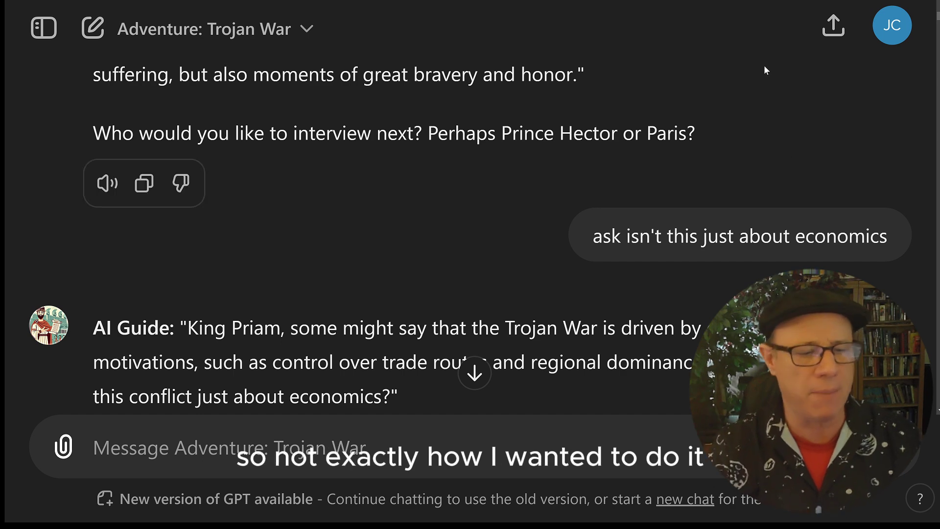
pyautogui.scroll(-3, 418, 235)
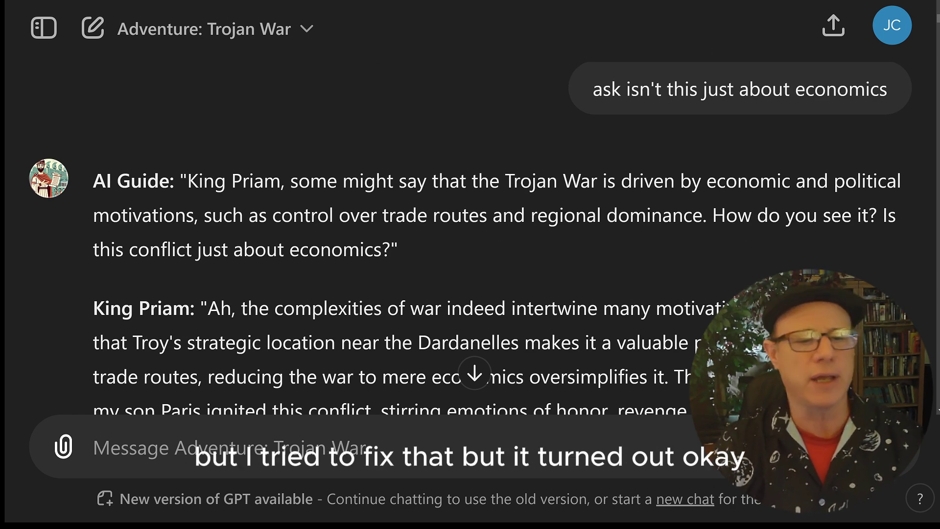
pyautogui.scroll(-6, 271, 233)
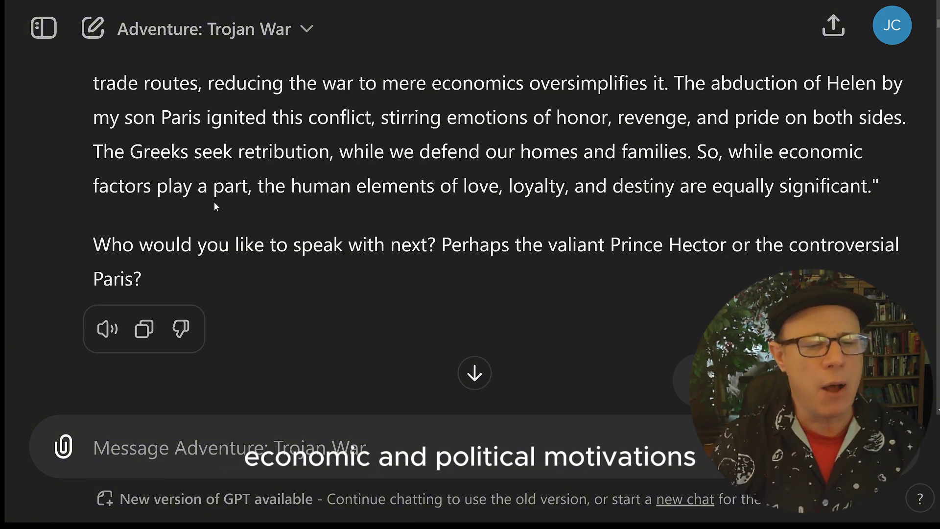
pyautogui.scroll(-1, 215, 201)
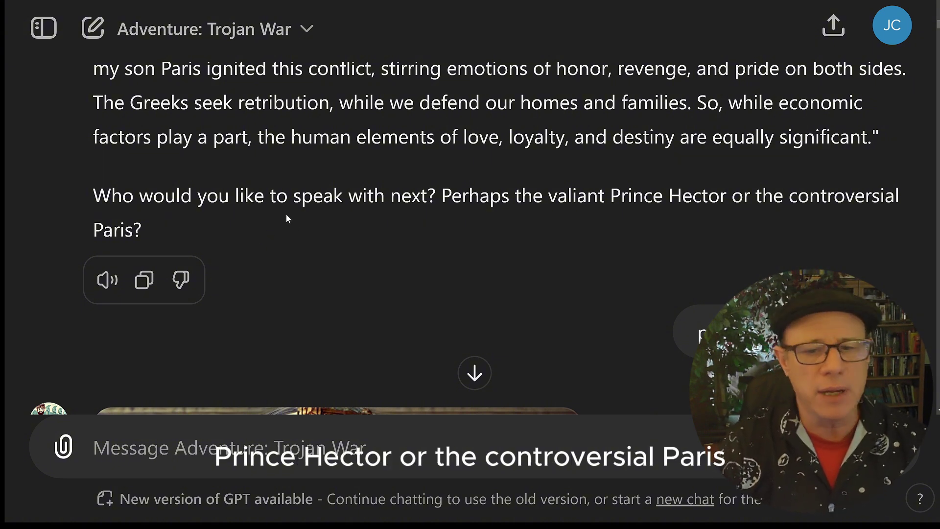
pyautogui.scroll(-1, 302, 202)
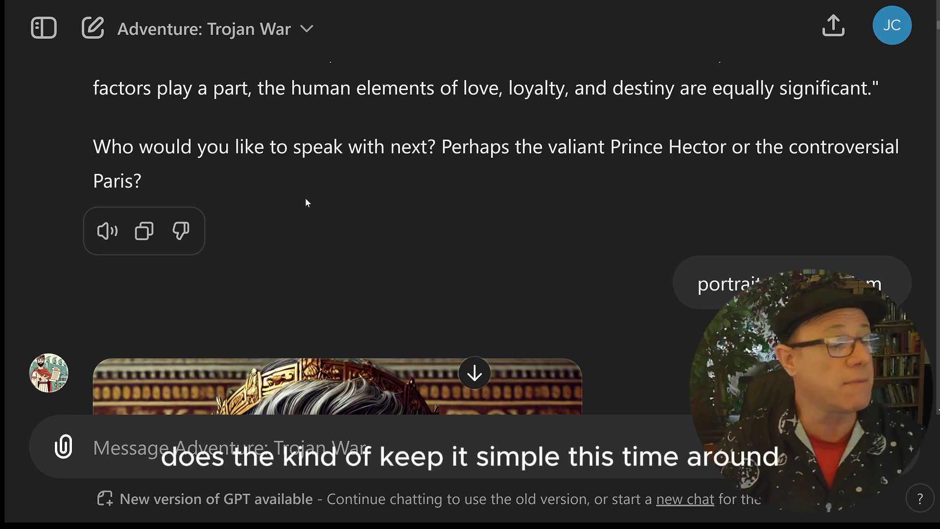
pyautogui.scroll(-5, 498, 221)
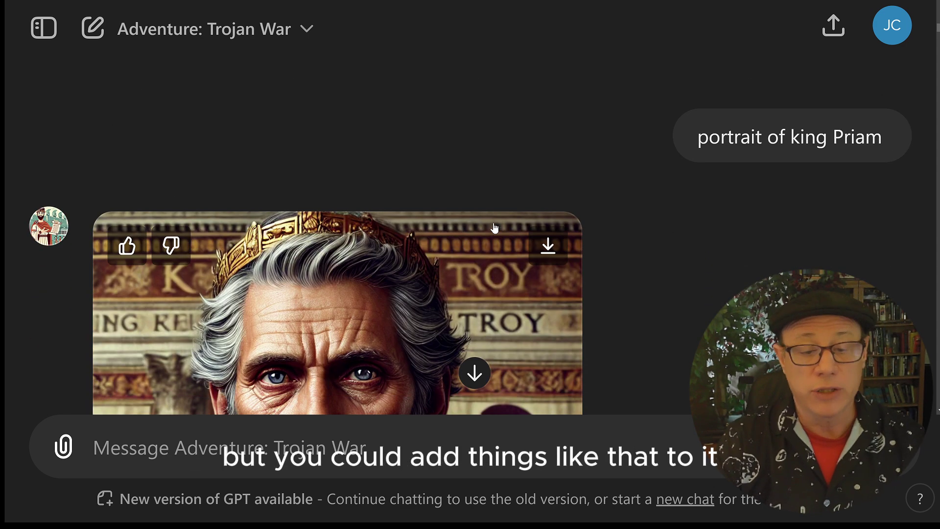
pyautogui.scroll(4, 701, 182)
pyautogui.scroll(-8, 656, 227)
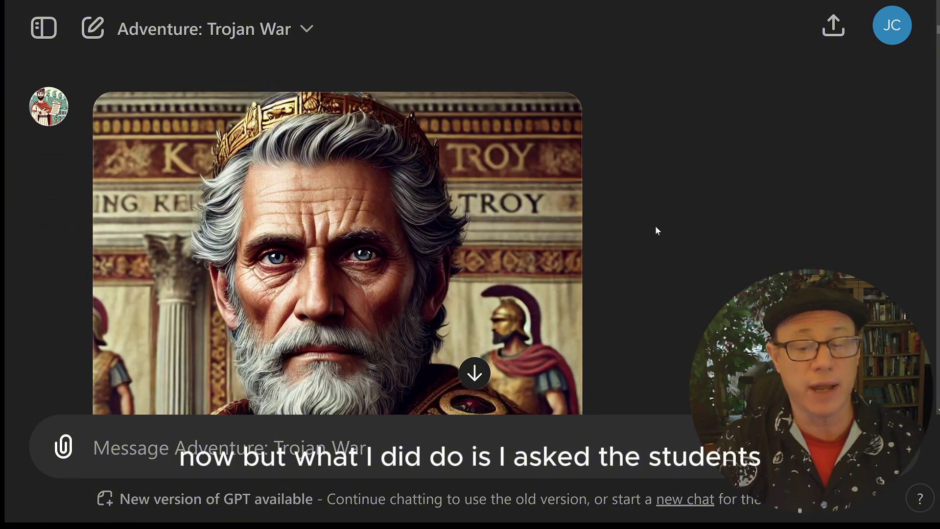
pyautogui.scroll(-3, 653, 224)
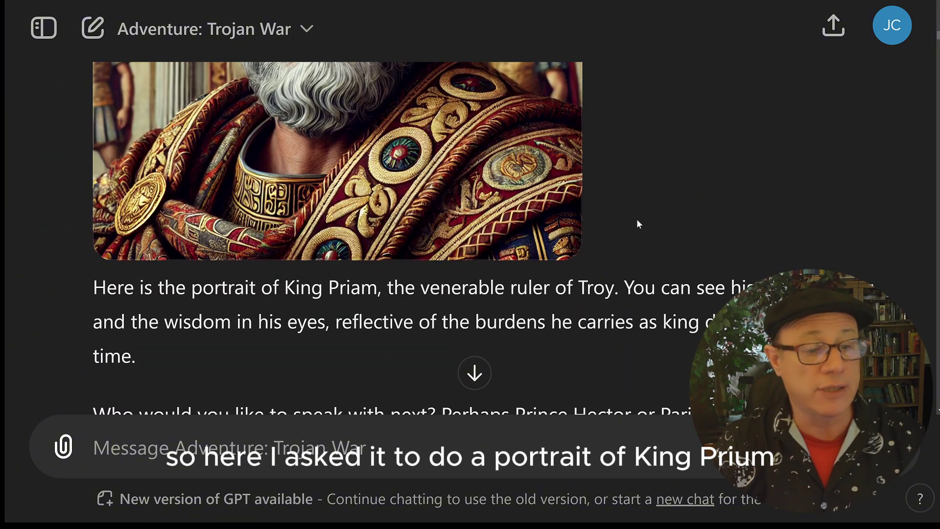
# Review the Hector interview, including his answer about Paris taking Helen, and view his color and black-and-white portraits
pyautogui.scroll(-15, 637, 224)
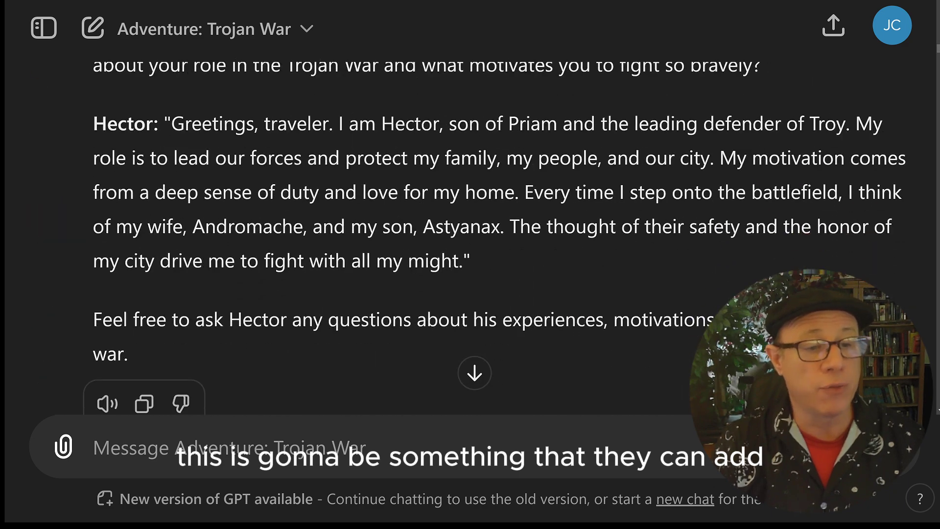
pyautogui.scroll(-3, 634, 222)
pyautogui.scroll(10, 630, 224)
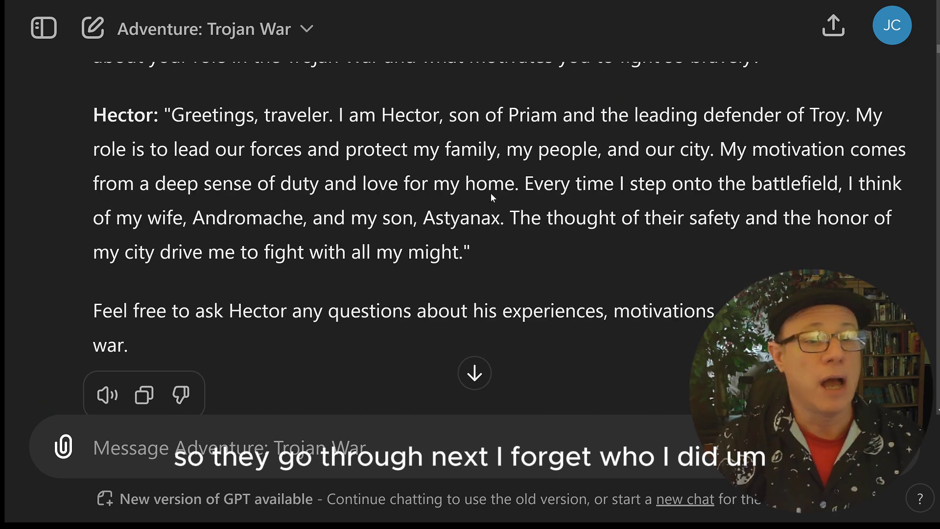
pyautogui.scroll(-11, 629, 223)
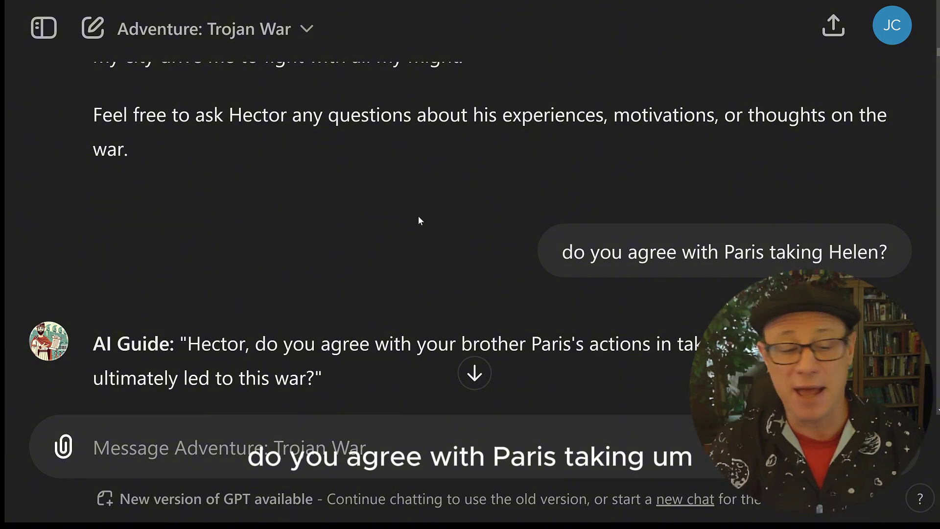
pyautogui.scroll(-3, 414, 217)
pyautogui.scroll(-8, 401, 215)
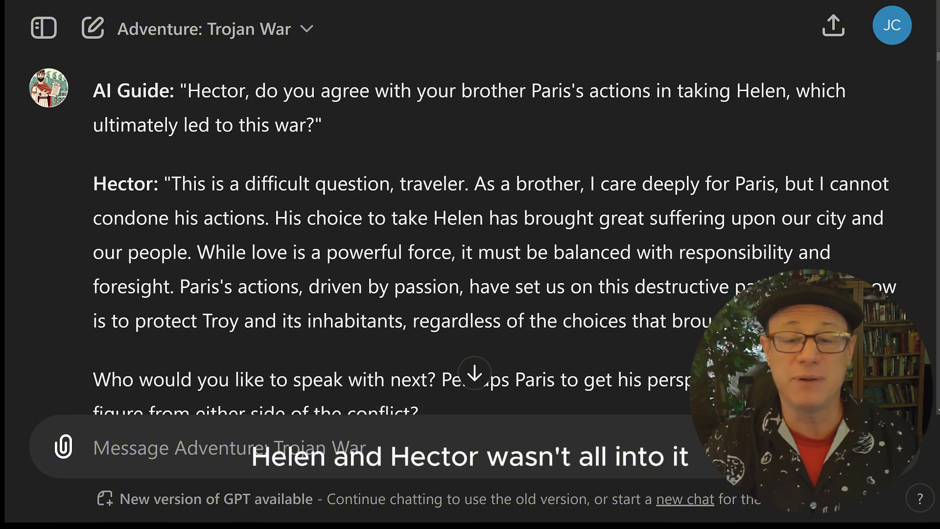
pyautogui.scroll(-5, 399, 201)
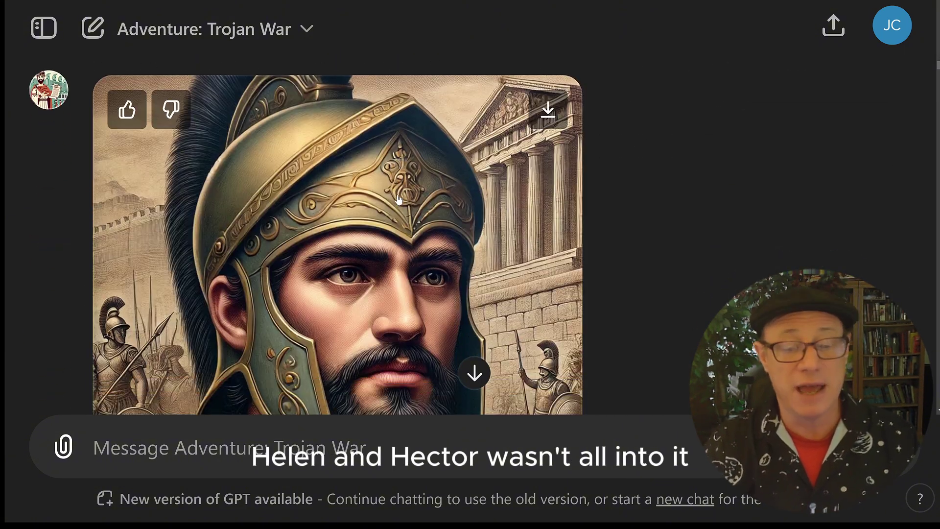
pyautogui.scroll(-10, 340, 186)
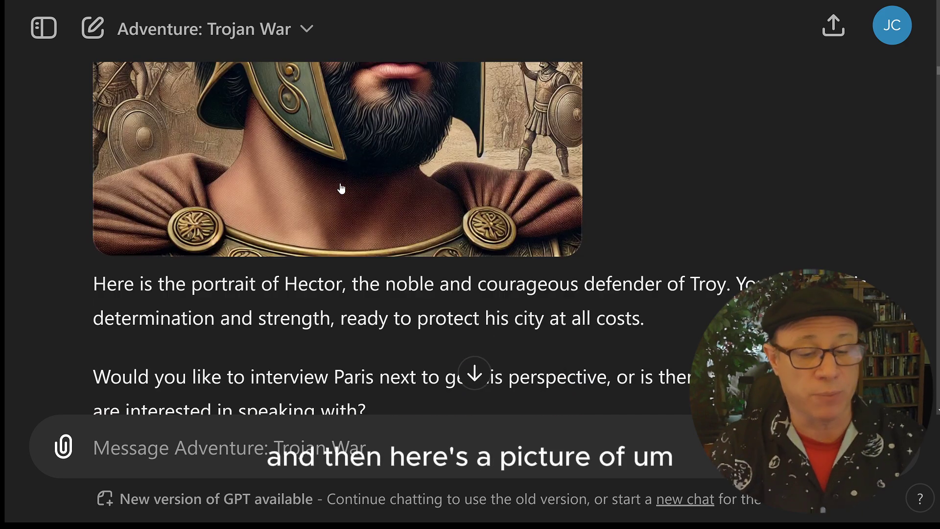
pyautogui.scroll(-10, 336, 185)
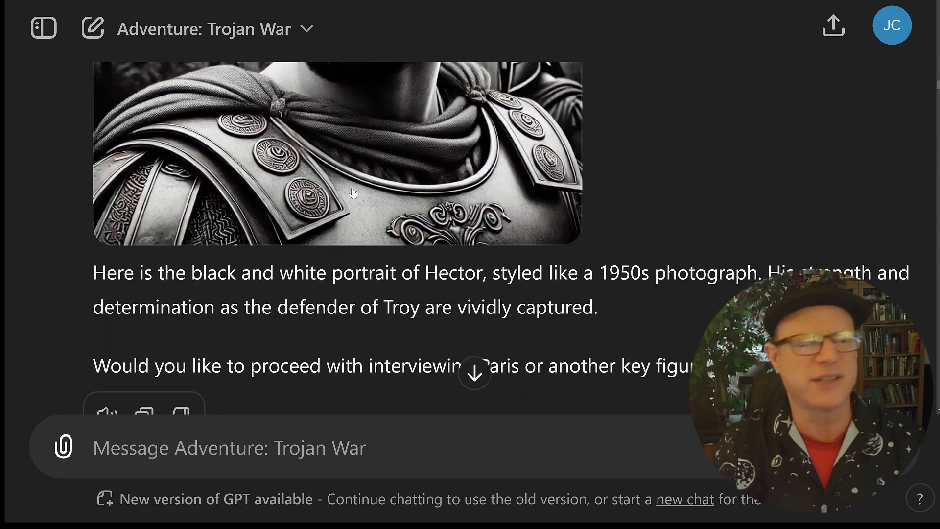
# Read the common Trojan soldier interview, including his answers about lost friends and the food supply during the siege
pyautogui.scroll(-4, 337, 181)
pyautogui.scroll(-3, 344, 184)
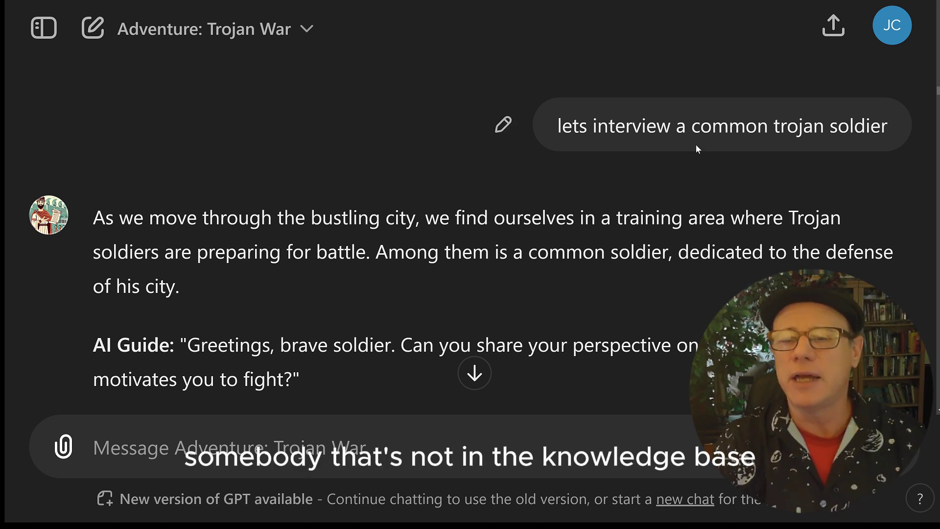
pyautogui.scroll(-6, 334, 154)
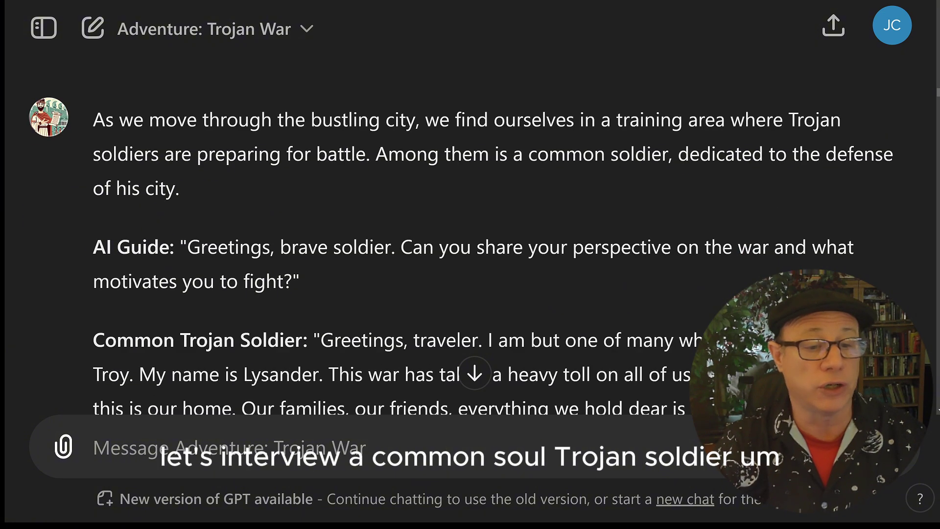
pyautogui.scroll(2, 470, 235)
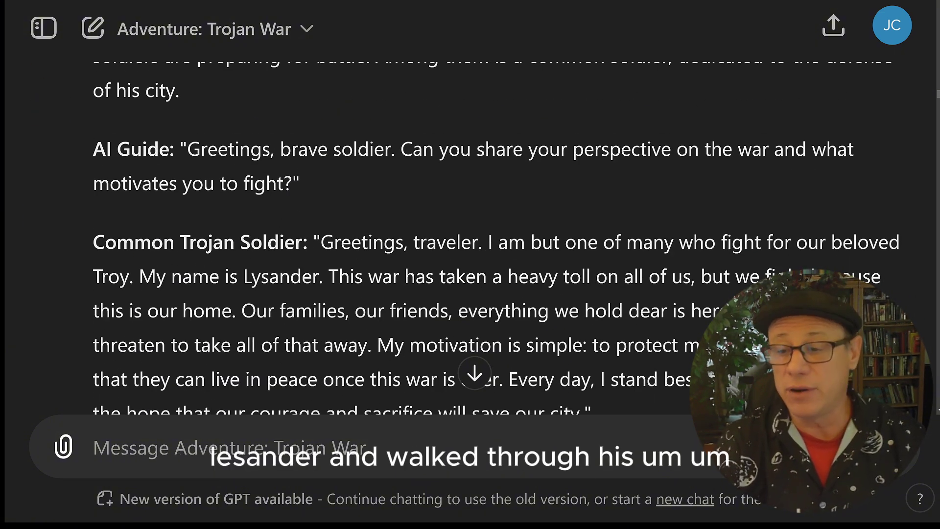
pyautogui.scroll(-2, 470, 235)
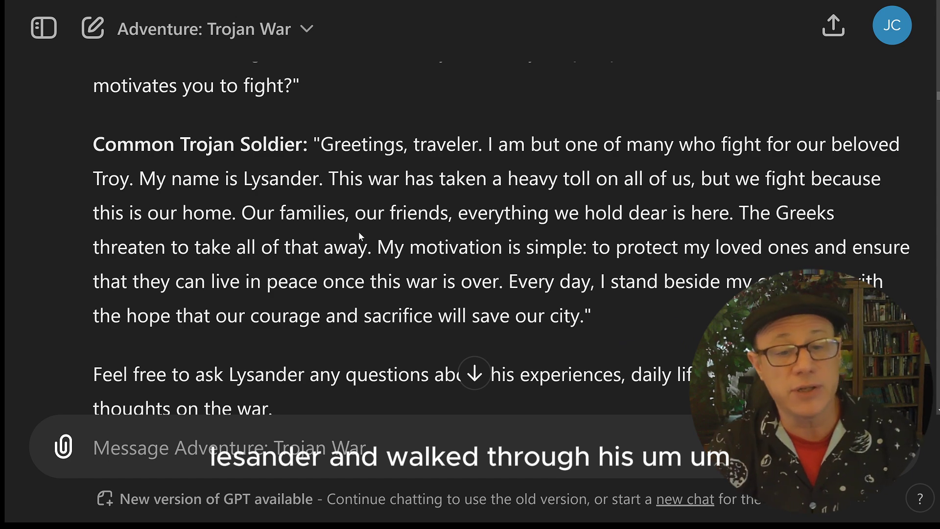
pyautogui.scroll(-5, 490, 242)
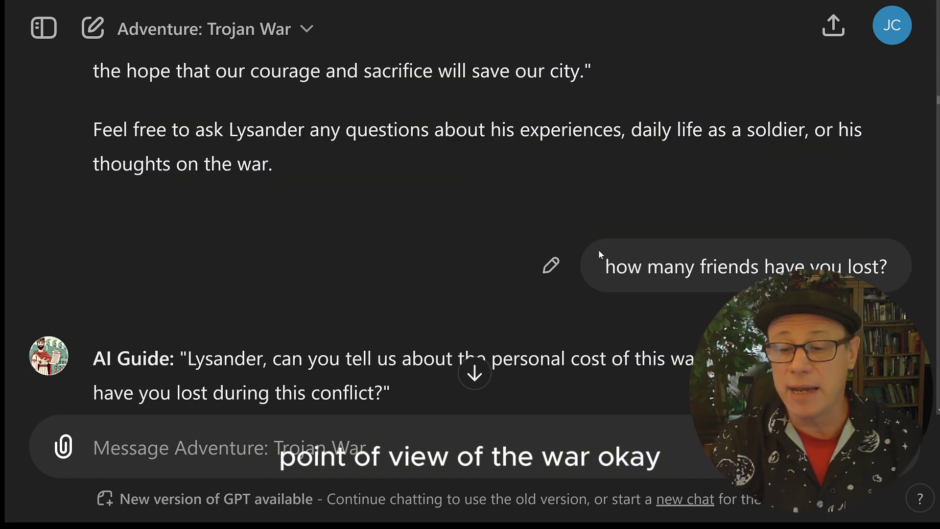
pyautogui.scroll(-6, 463, 245)
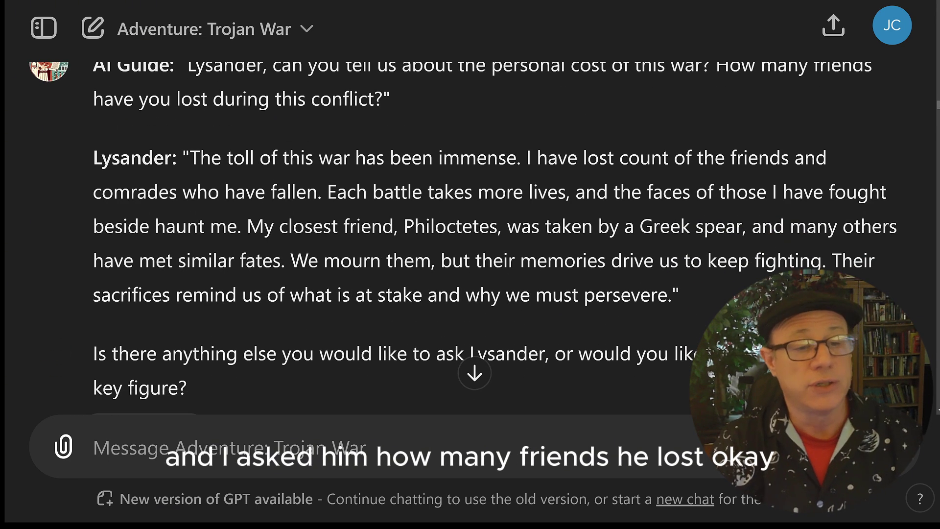
pyautogui.scroll(-3, 443, 228)
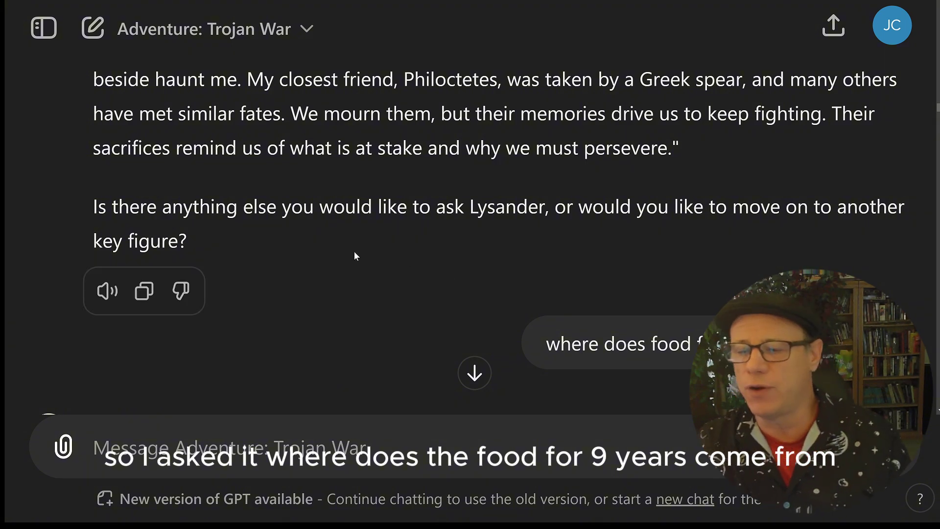
pyautogui.scroll(-5, 347, 231)
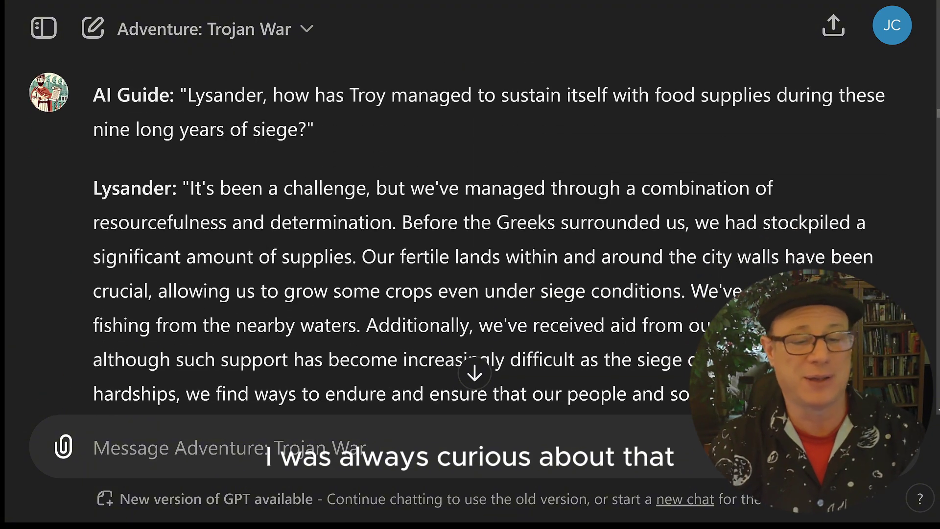
# Review Andromache's interview about the loss of her son and view the generated image of the mother
pyautogui.scroll(-14, 346, 223)
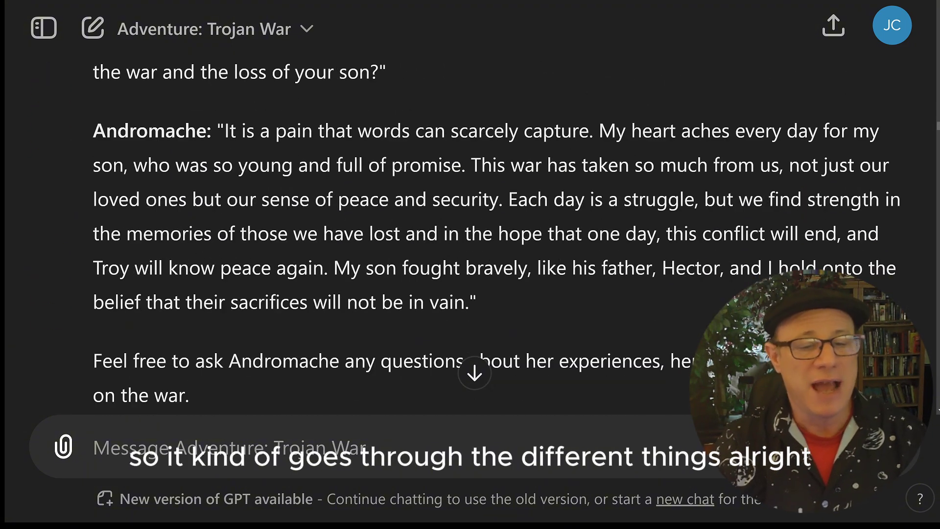
pyautogui.scroll(-10, 345, 220)
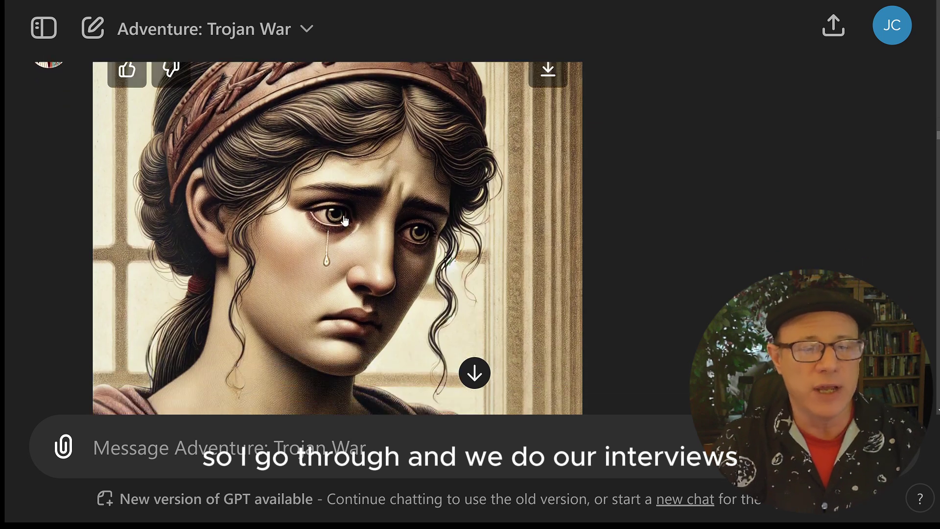
pyautogui.scroll(5, 344, 218)
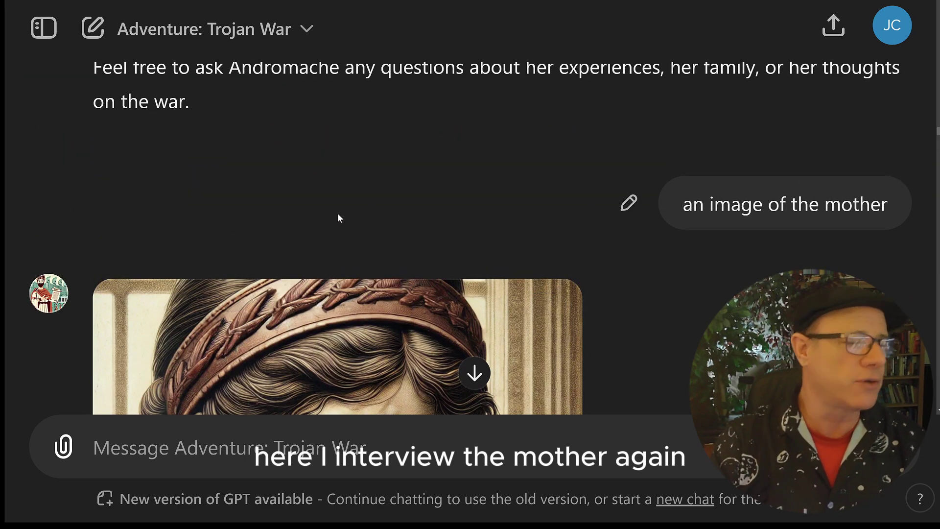
pyautogui.scroll(-4, 370, 212)
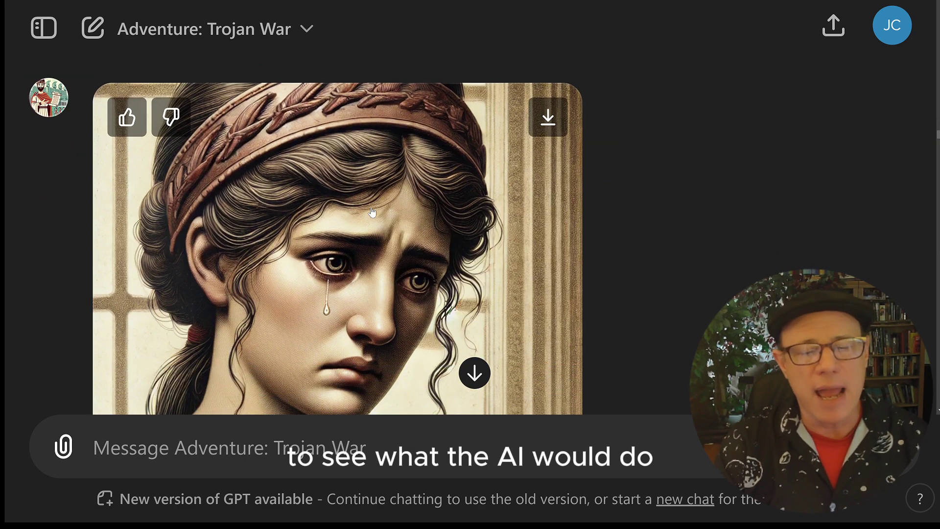
pyautogui.scroll(-3, 371, 211)
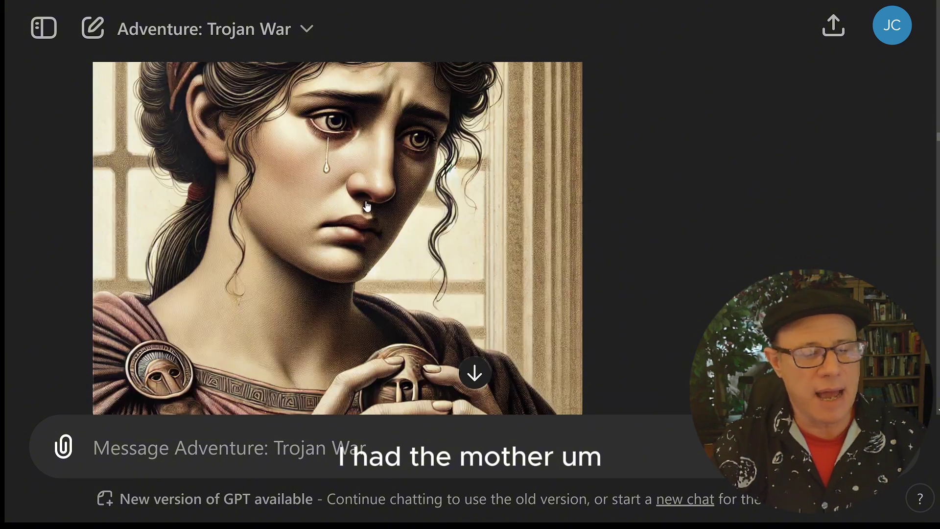
# Read through the list of key Greek figures and the interview at Agamemnon's camp
pyautogui.scroll(-12, 368, 203)
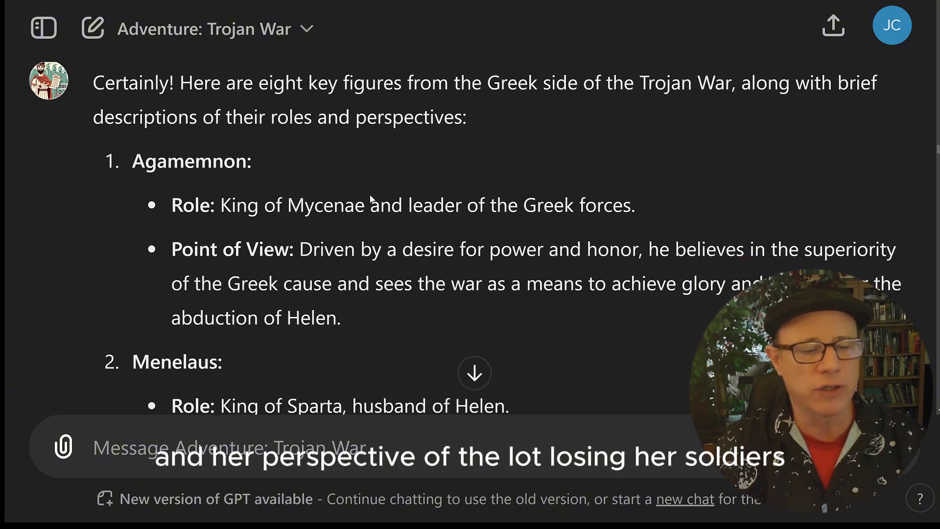
pyautogui.scroll(2, 369, 194)
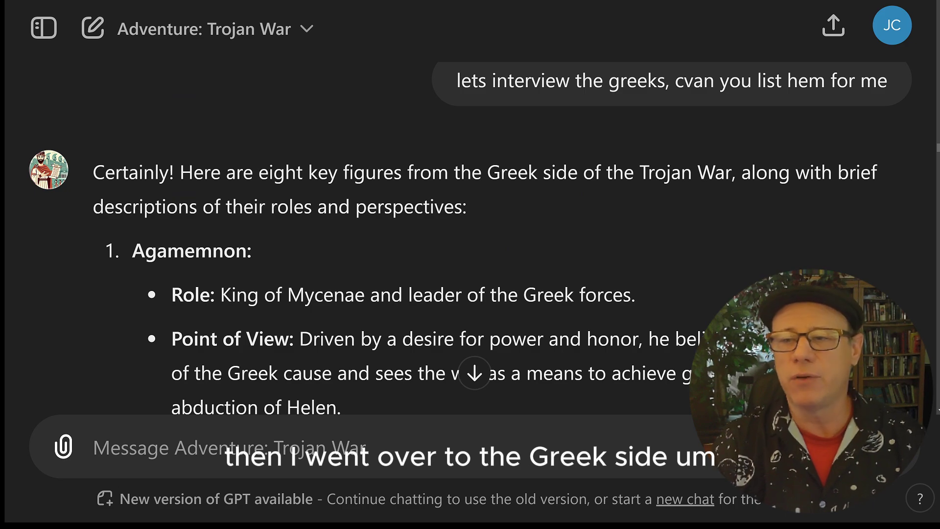
pyautogui.scroll(-6, 417, 203)
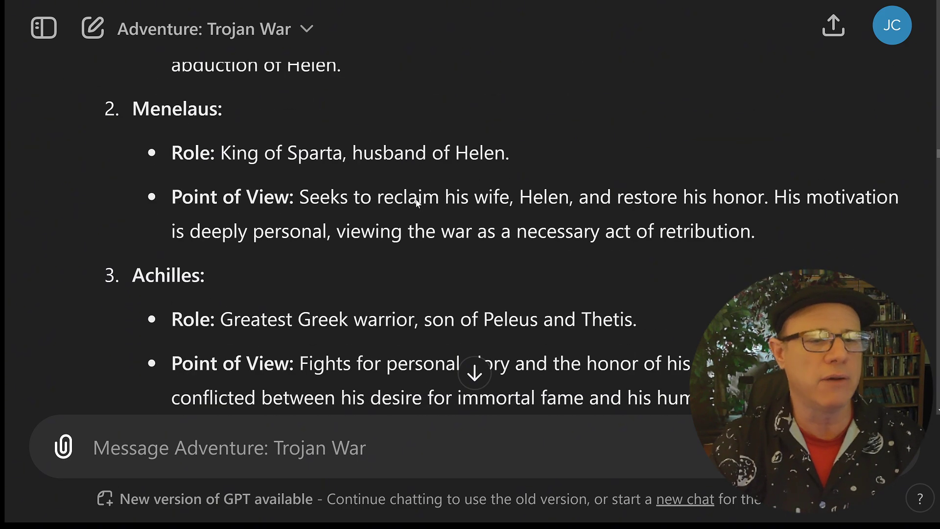
pyautogui.scroll(-15, 417, 203)
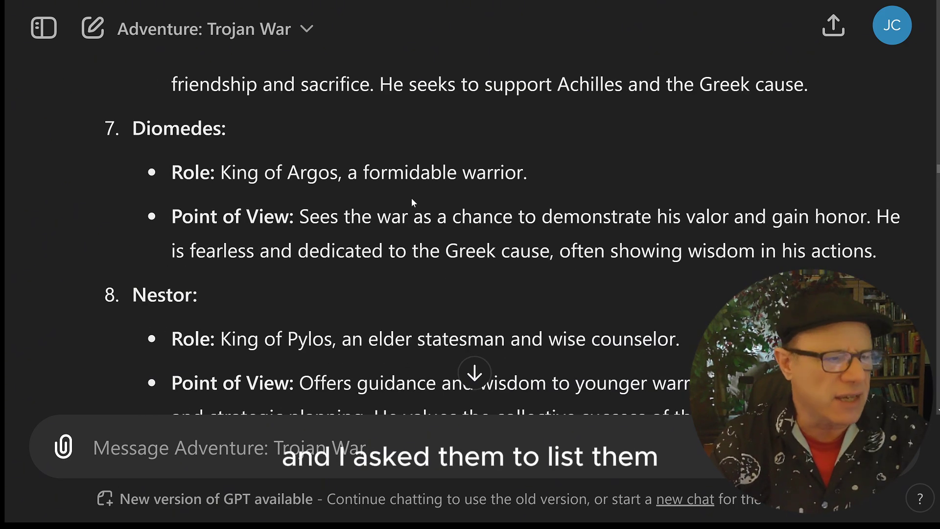
pyautogui.scroll(-4, 411, 203)
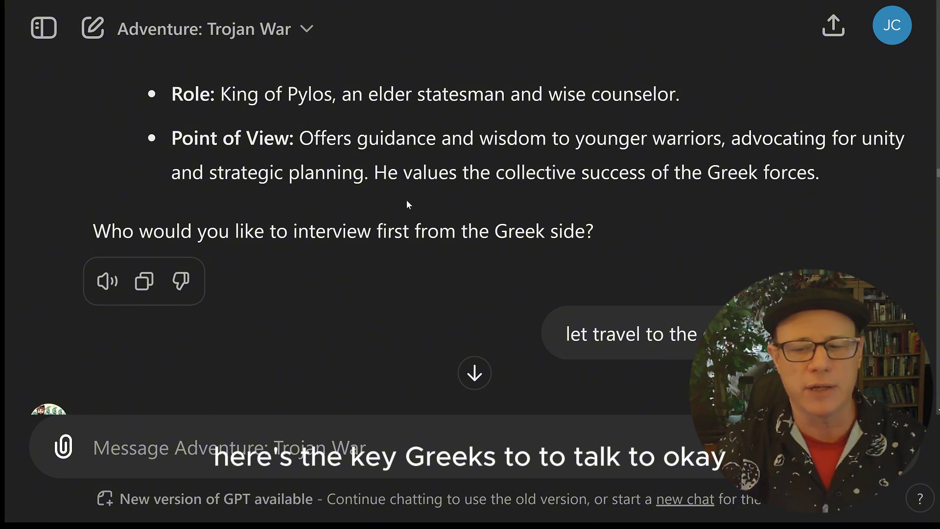
pyautogui.scroll(-8, 682, 309)
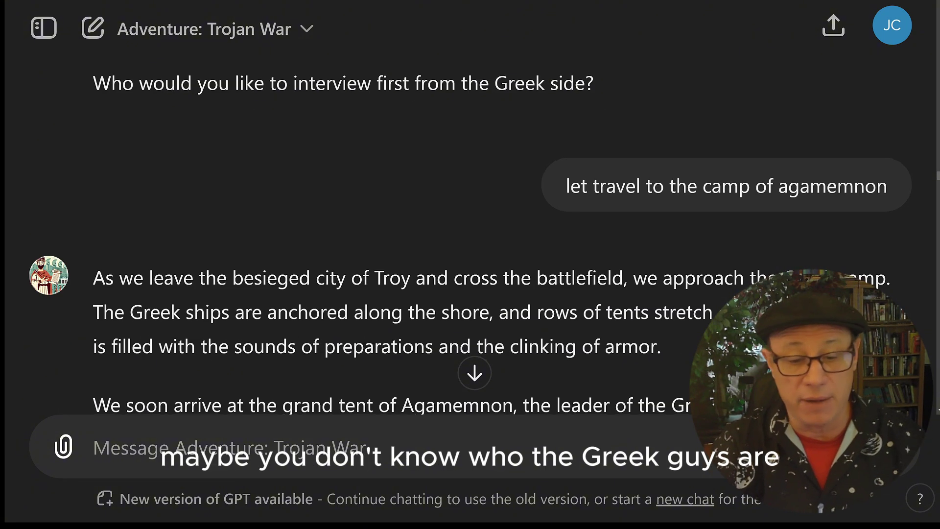
pyautogui.scroll(-3, 499, 235)
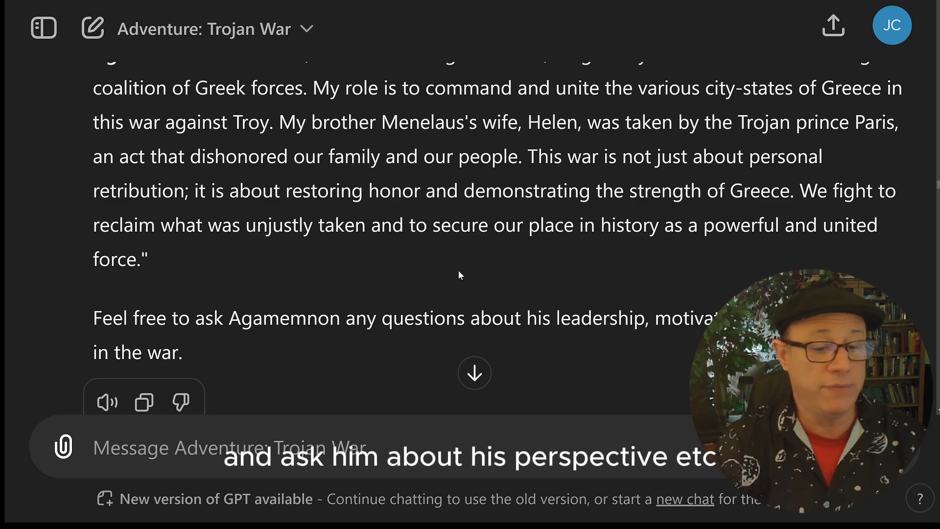
# View the generated images of the Greek ships in the harbor and of Agamemnon's war council with the Greek leaders
pyautogui.scroll(-7, 400, 294)
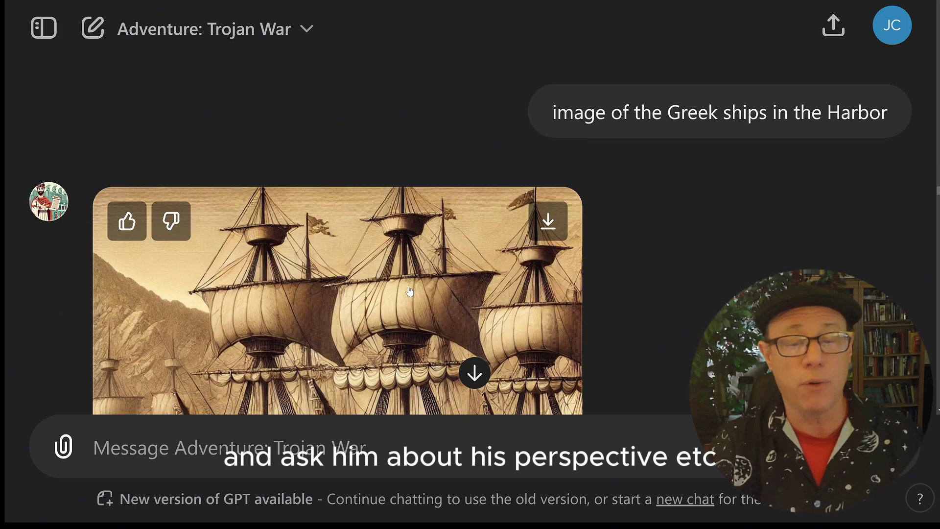
pyautogui.scroll(-6, 411, 281)
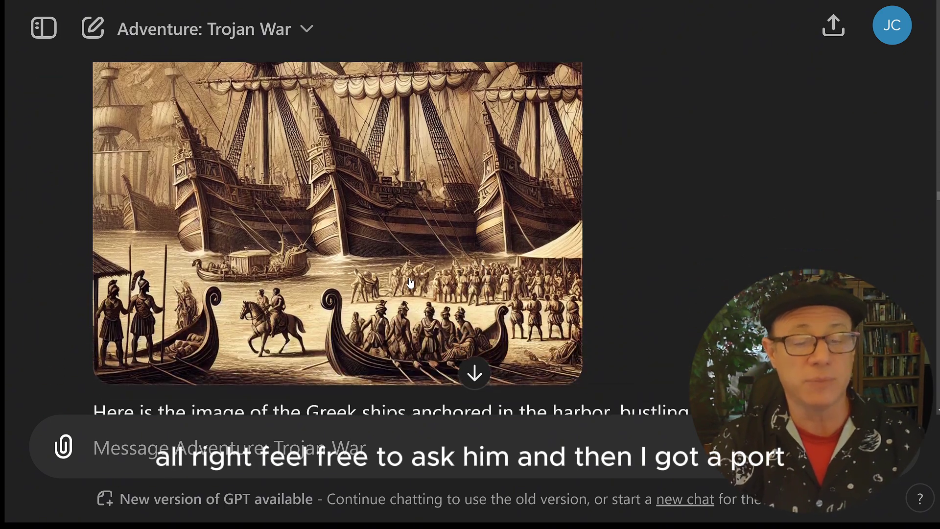
pyautogui.scroll(2, 414, 275)
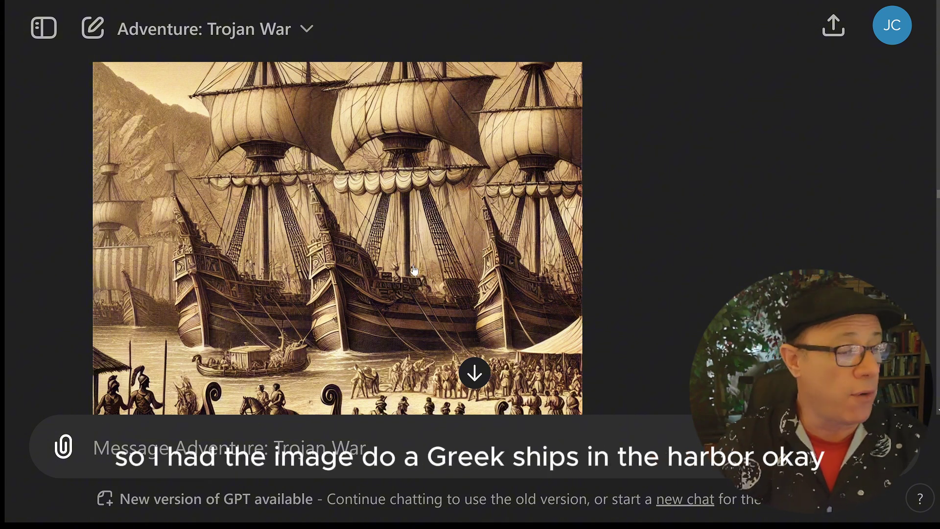
pyautogui.scroll(-9, 426, 260)
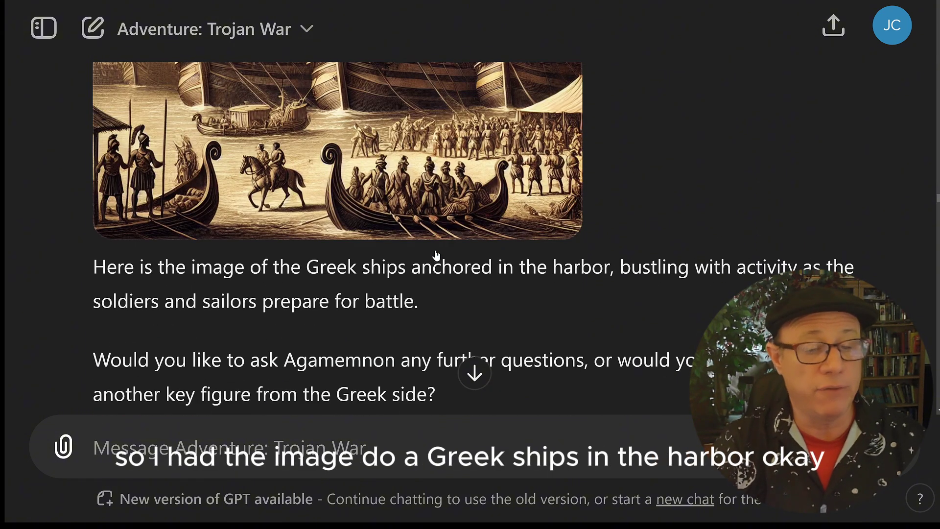
pyautogui.scroll(-15, 437, 255)
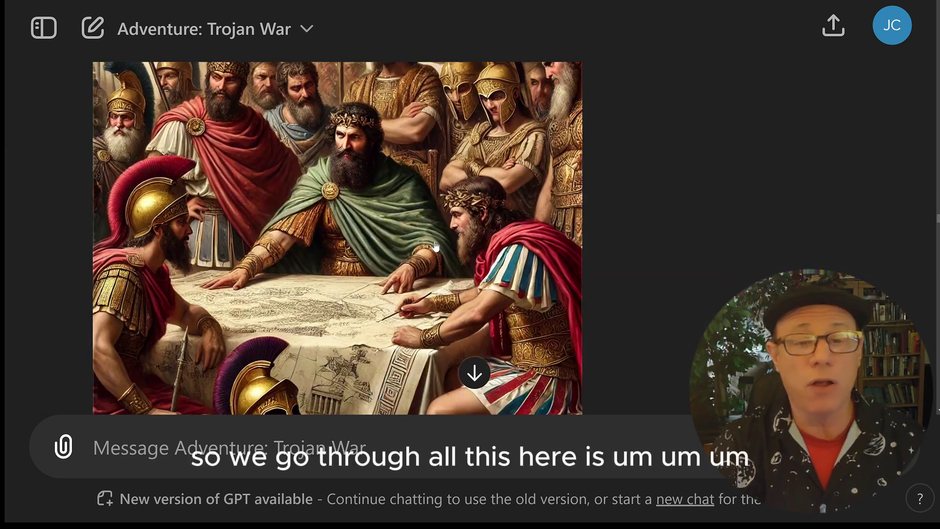
pyautogui.scroll(-10, 437, 243)
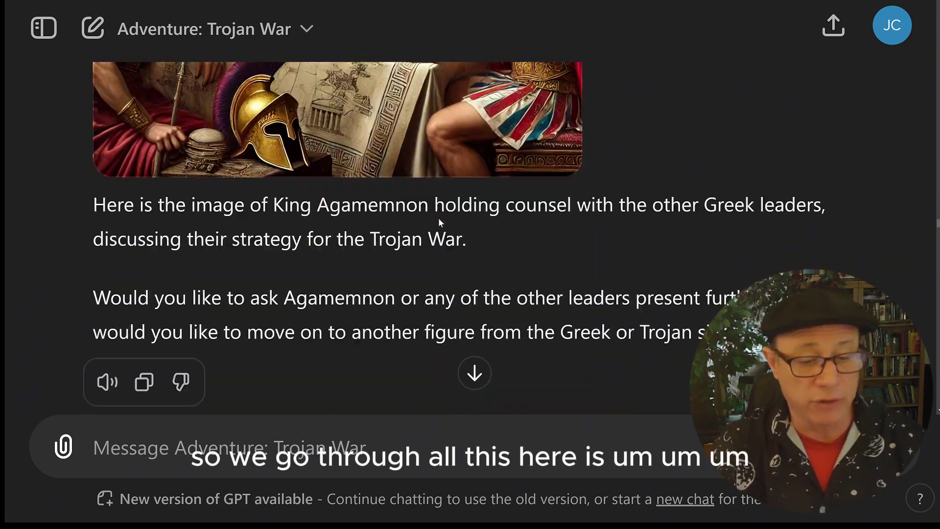
# Review the Ajax interview with his shield image and the Achilles interview with his helmeted portrait
pyautogui.scroll(-12, 439, 225)
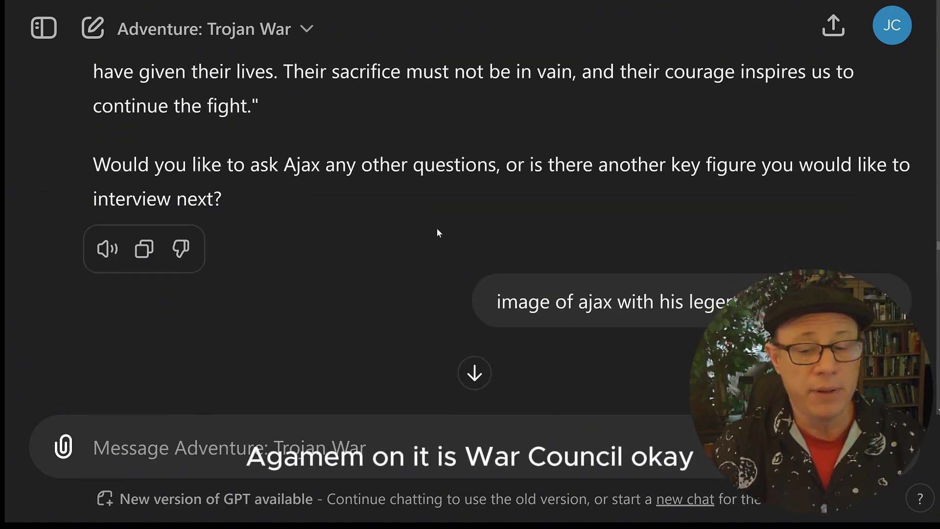
pyautogui.scroll(-5, 437, 233)
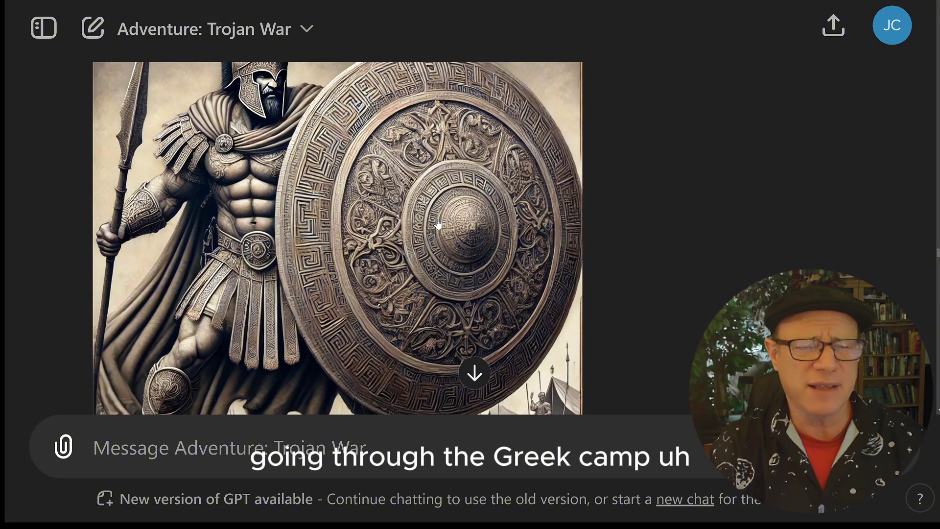
pyautogui.scroll(1, 436, 220)
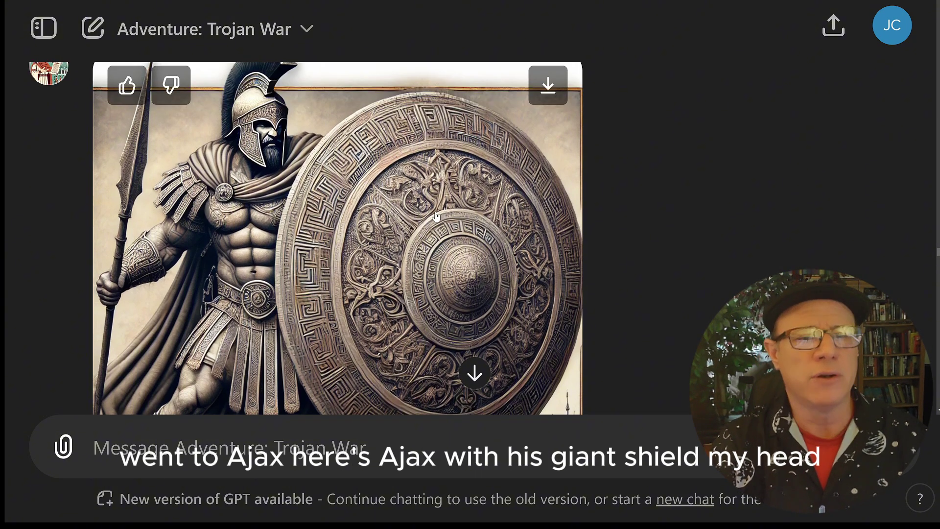
pyautogui.scroll(-15, 437, 216)
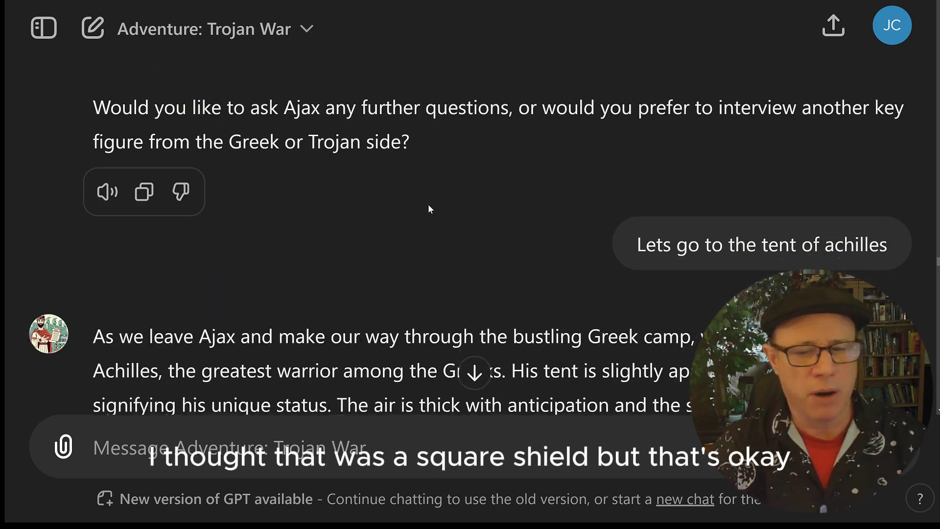
pyautogui.scroll(-10, 429, 210)
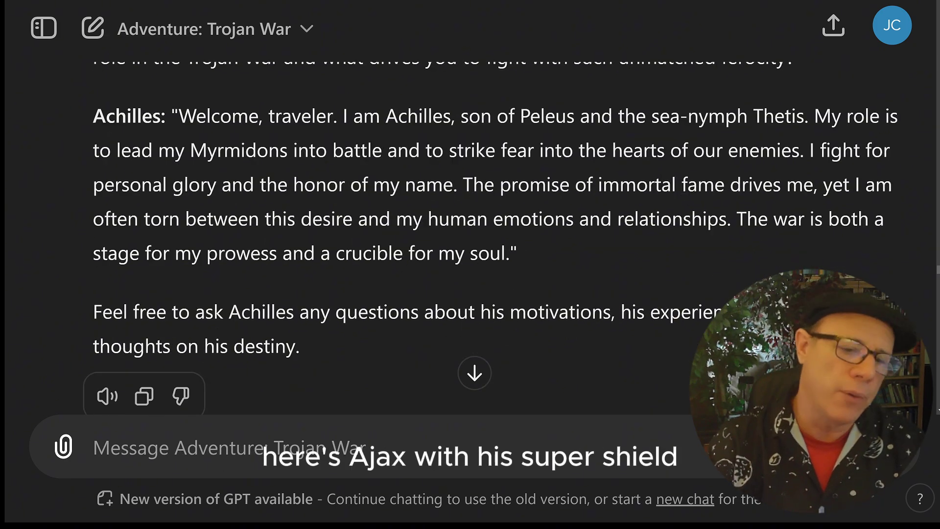
pyautogui.scroll(-15, 428, 221)
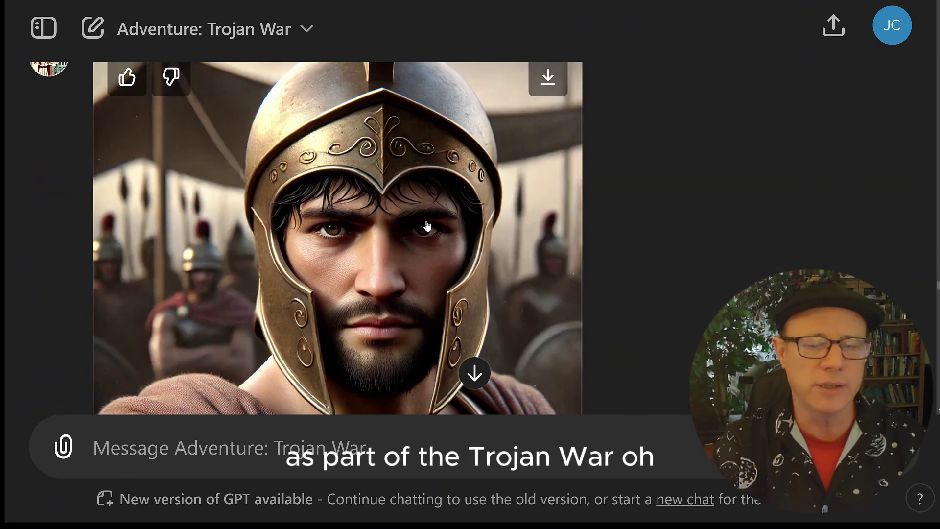
# Read the Odysseus interview about his wooden horse plan and view the image of the Trojan Horse entering the city
pyautogui.scroll(-15, 427, 222)
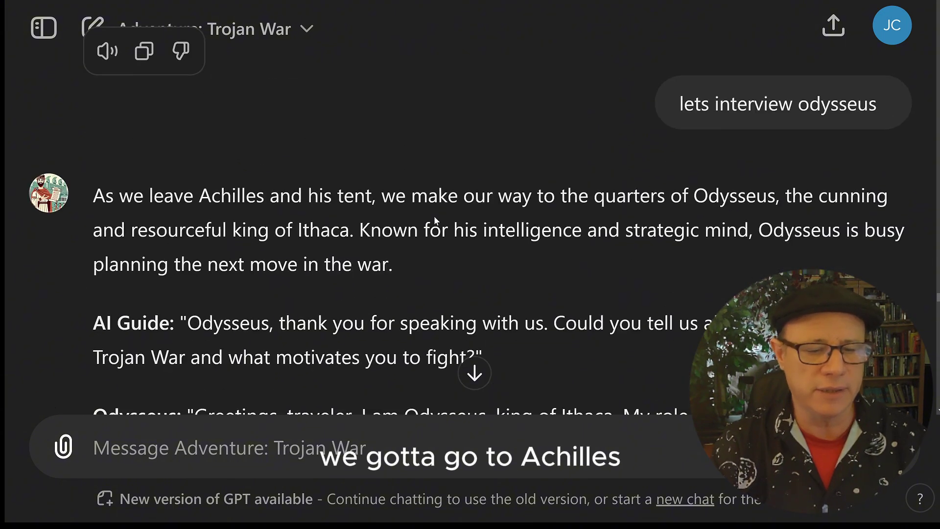
pyautogui.scroll(-15, 428, 218)
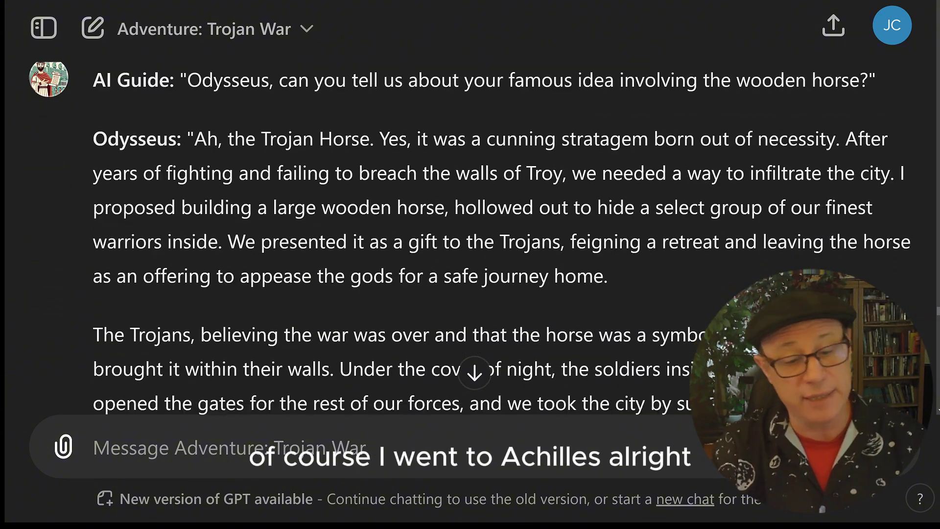
pyautogui.scroll(-15, 425, 230)
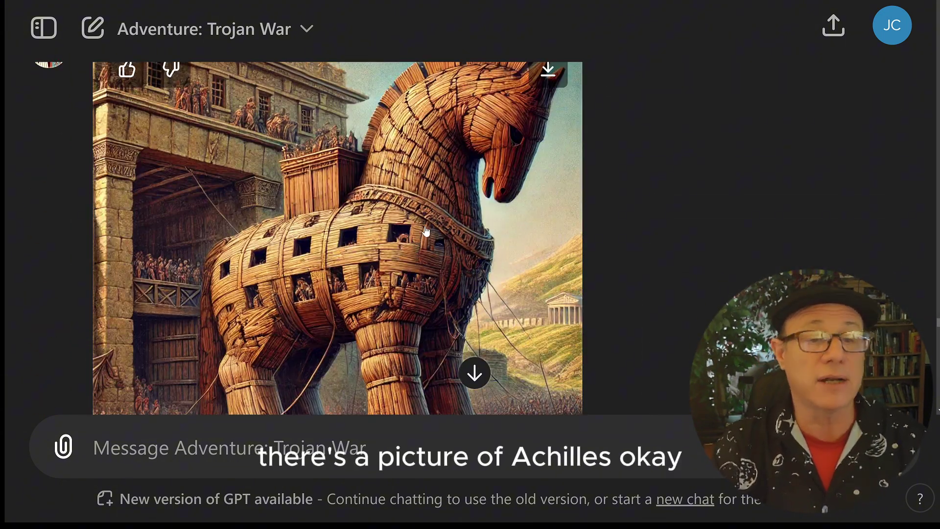
pyautogui.scroll(15, 432, 220)
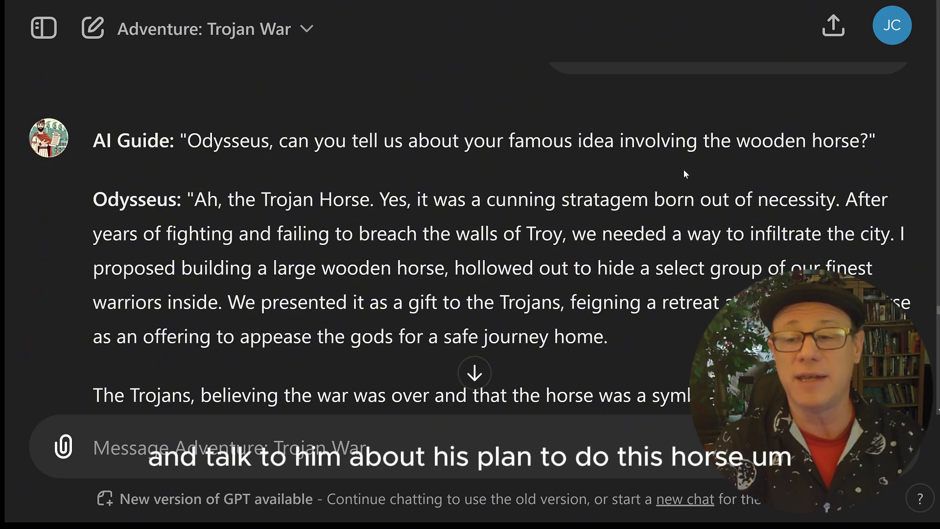
pyautogui.scroll(-2, 412, 202)
pyautogui.scroll(-12, 413, 202)
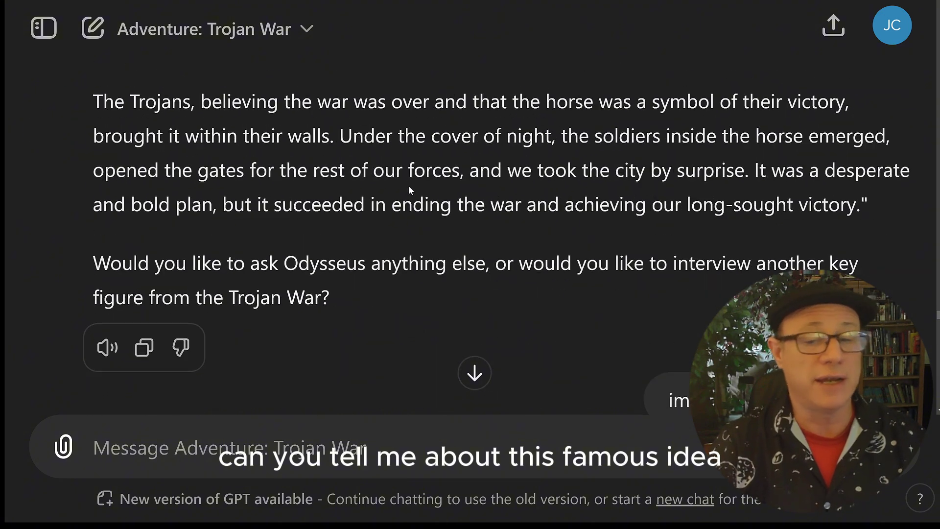
pyautogui.scroll(-15, 391, 210)
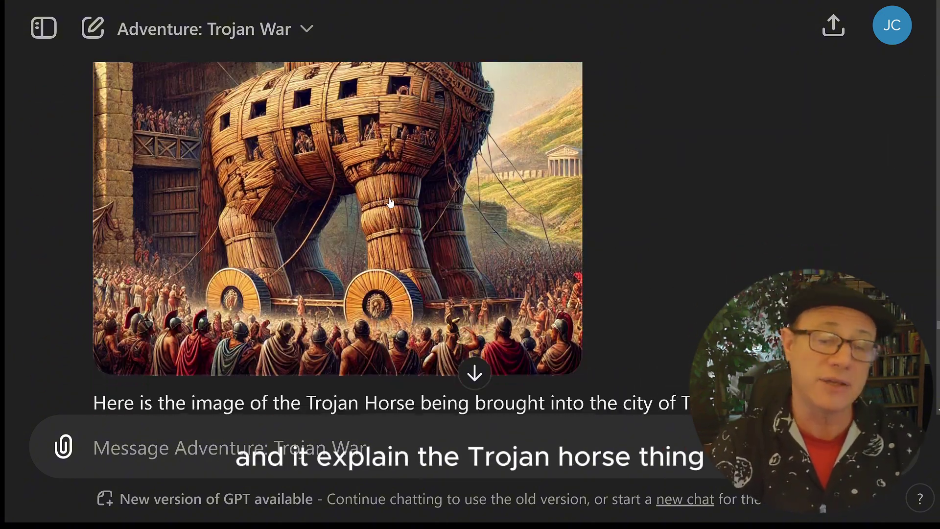
# Read the Athena and Aphrodite interview, including their answers about being angry with each other
pyautogui.scroll(-10, 389, 199)
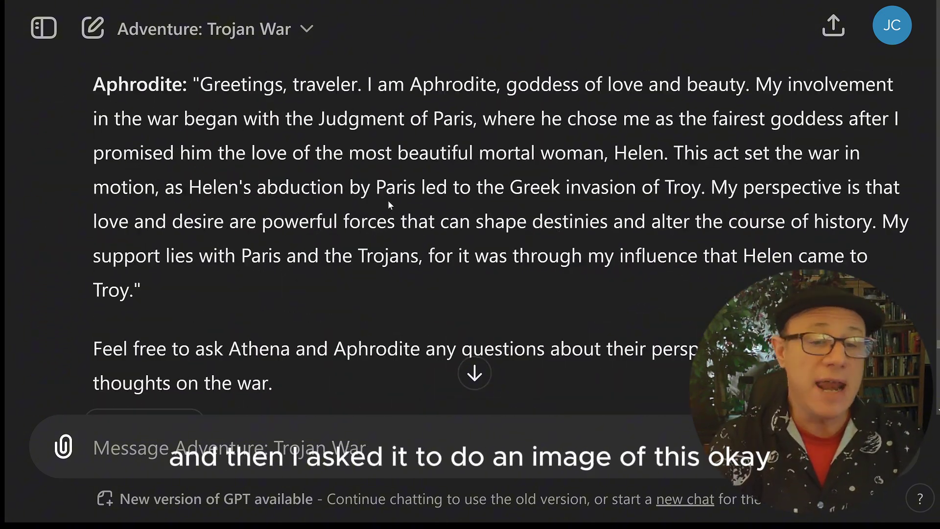
pyautogui.scroll(-1, 388, 204)
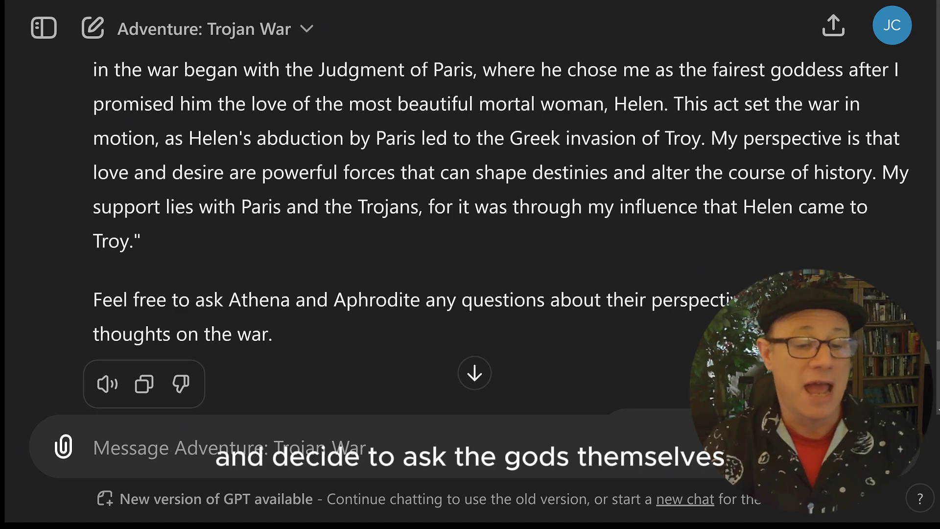
pyautogui.scroll(-3, 411, 188)
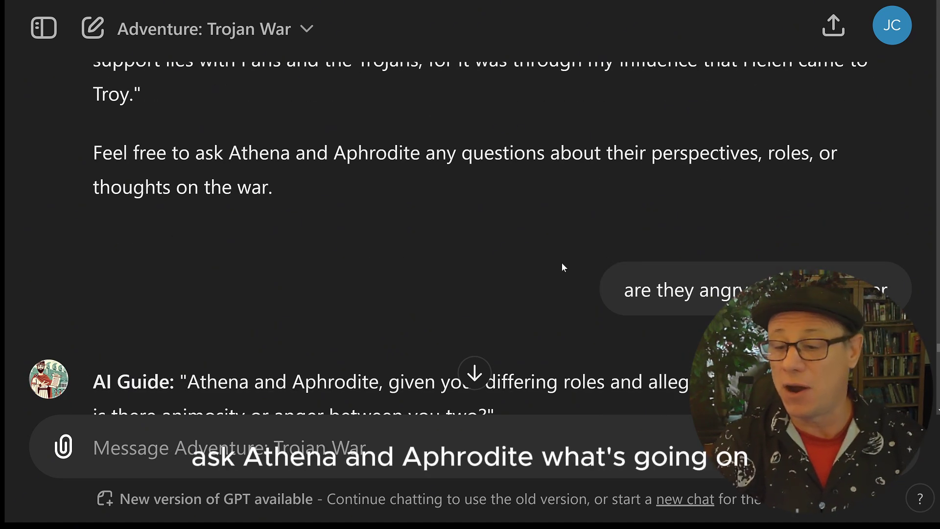
pyautogui.scroll(-1, 548, 242)
pyautogui.scroll(-1, 548, 241)
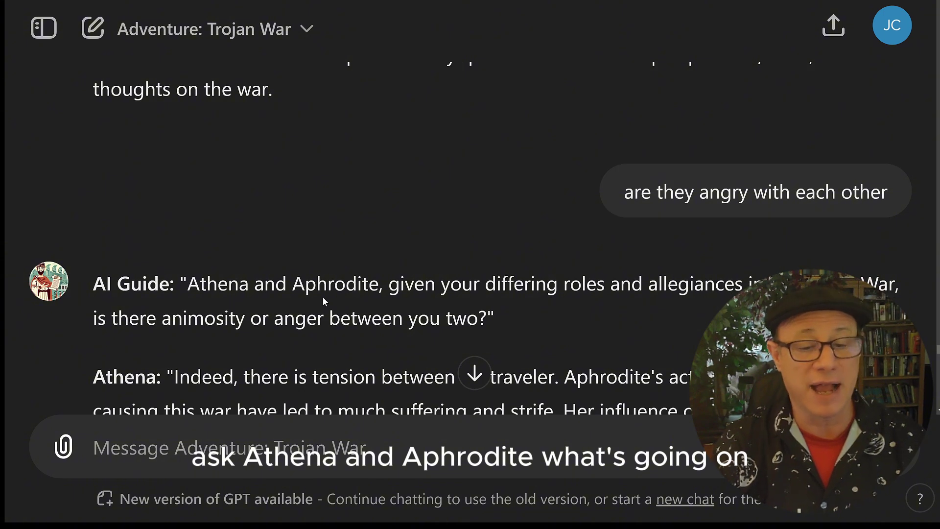
pyautogui.scroll(-2, 470, 245)
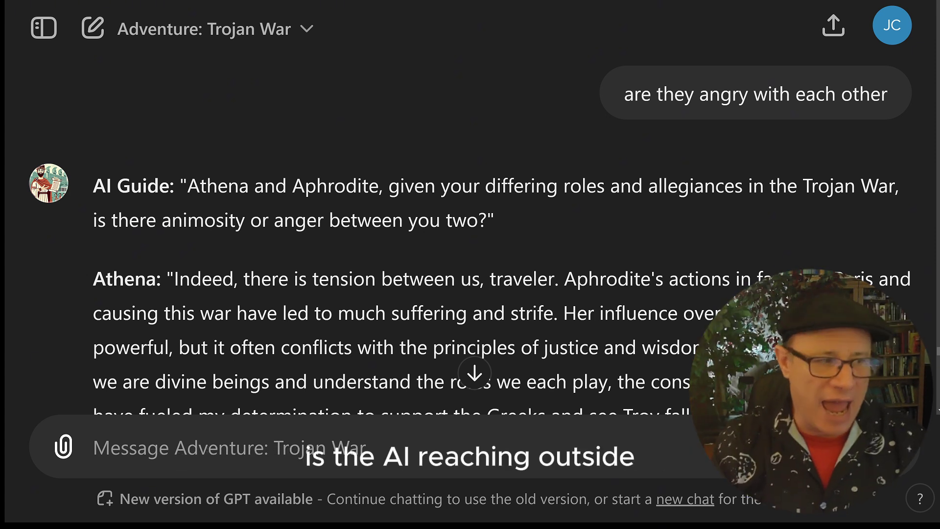
pyautogui.scroll(-15, 424, 312)
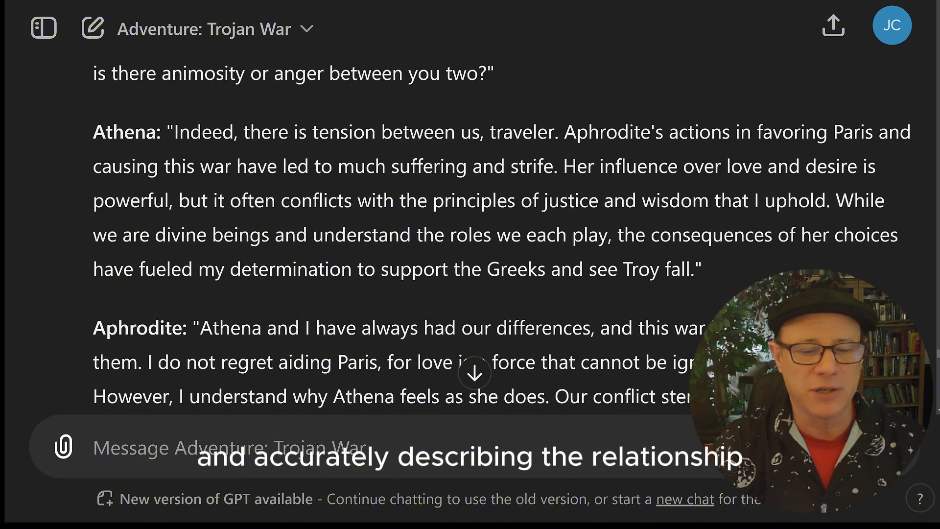
# Examine the ethereal image of Athena and Aphrodite facing off, together with the prompt that requested it
pyautogui.scroll(-5, 424, 311)
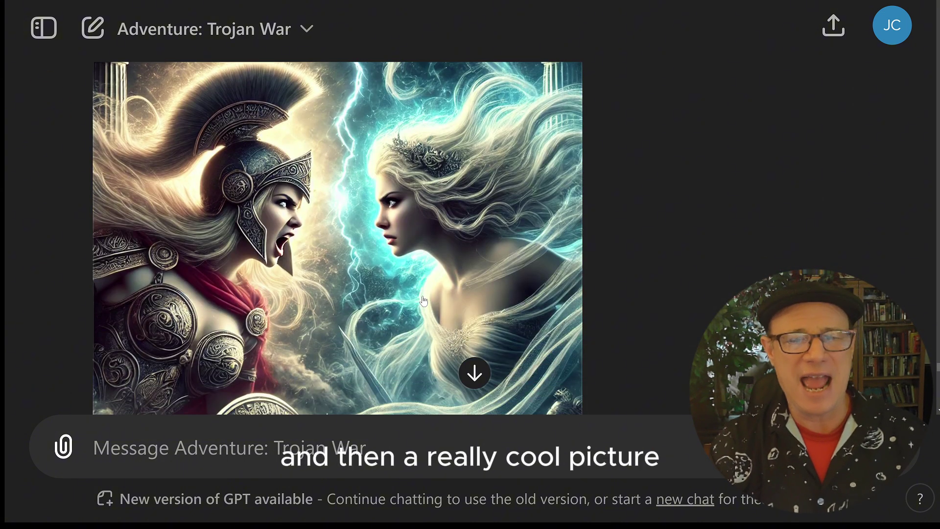
pyautogui.scroll(-2, 420, 296)
pyautogui.scroll(5, 414, 289)
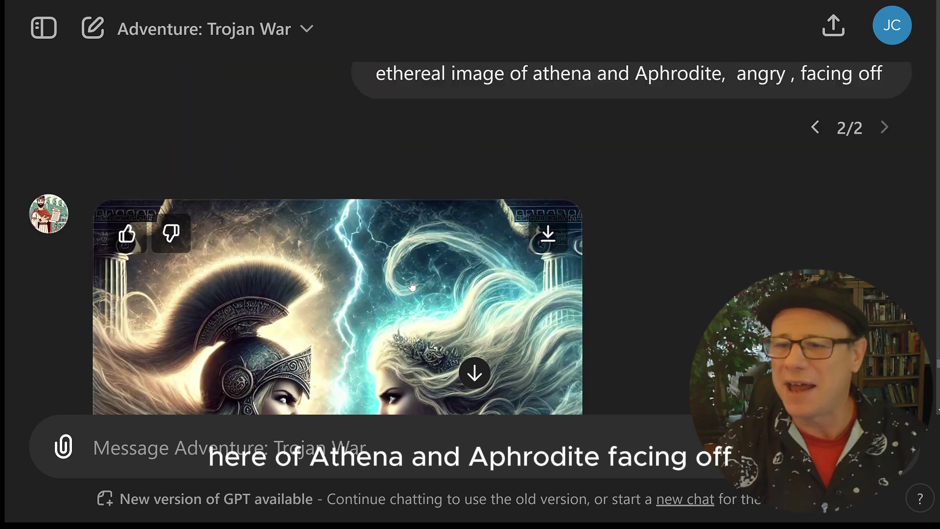
pyautogui.scroll(1, 411, 283)
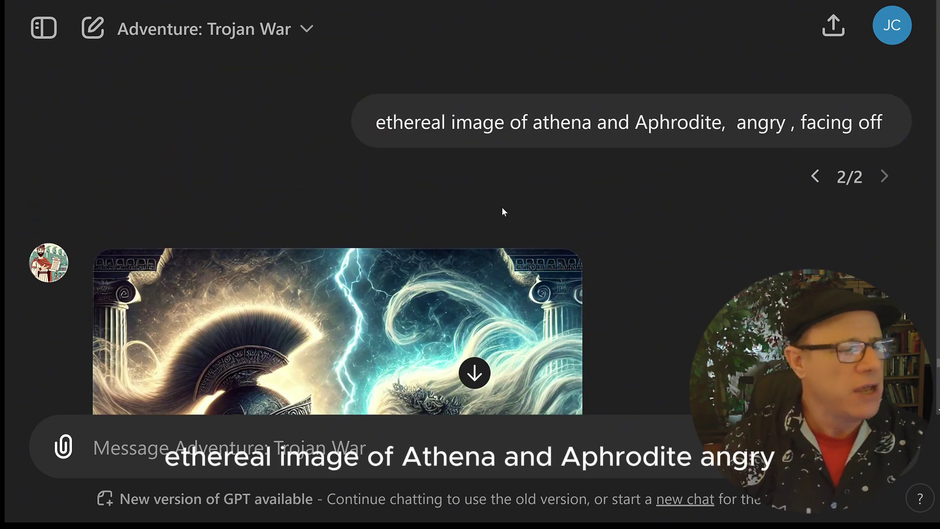
pyautogui.scroll(-5, 469, 258)
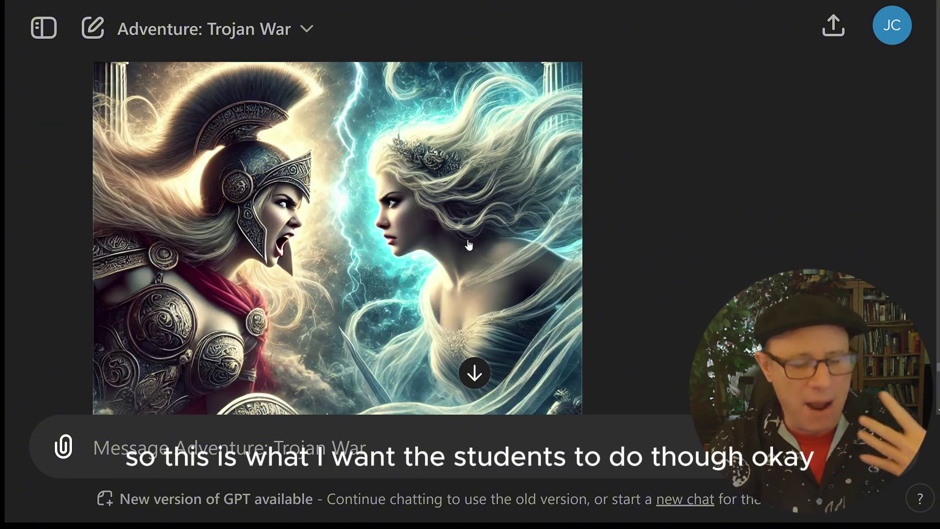
# View the generated image of all the gods choosing sides in the war
pyautogui.scroll(-15, 462, 216)
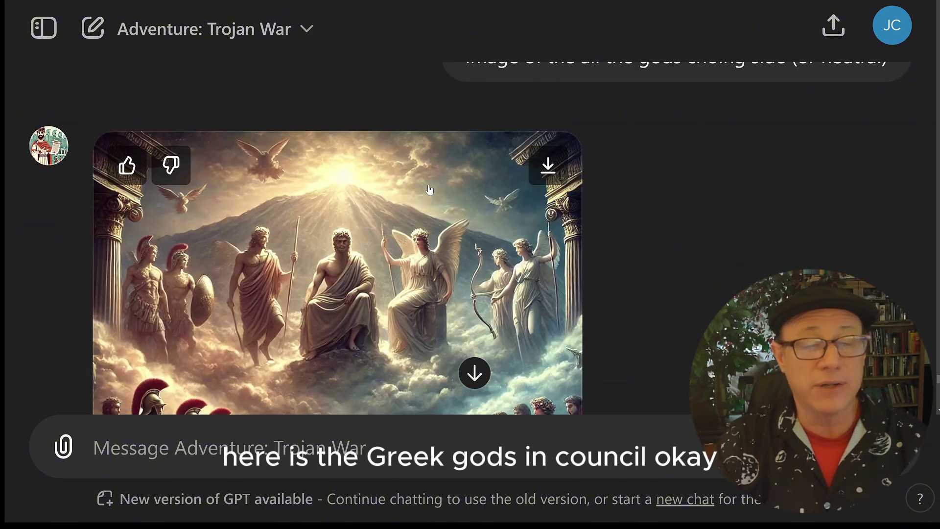
pyautogui.scroll(-4, 431, 184)
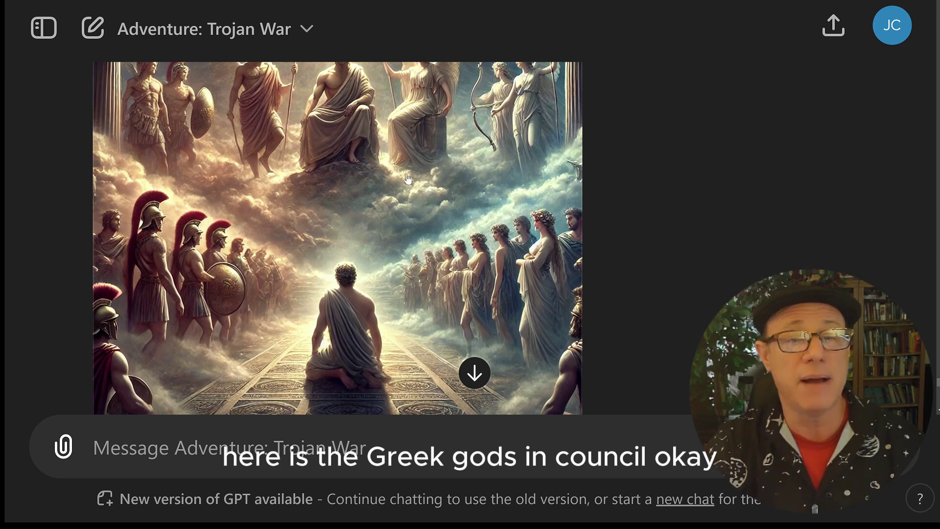
pyautogui.scroll(-2, 408, 179)
# Examine the image of the battlefield from the battlements of Troy, including its prompt and accompanying description
pyautogui.scroll(-8, 384, 163)
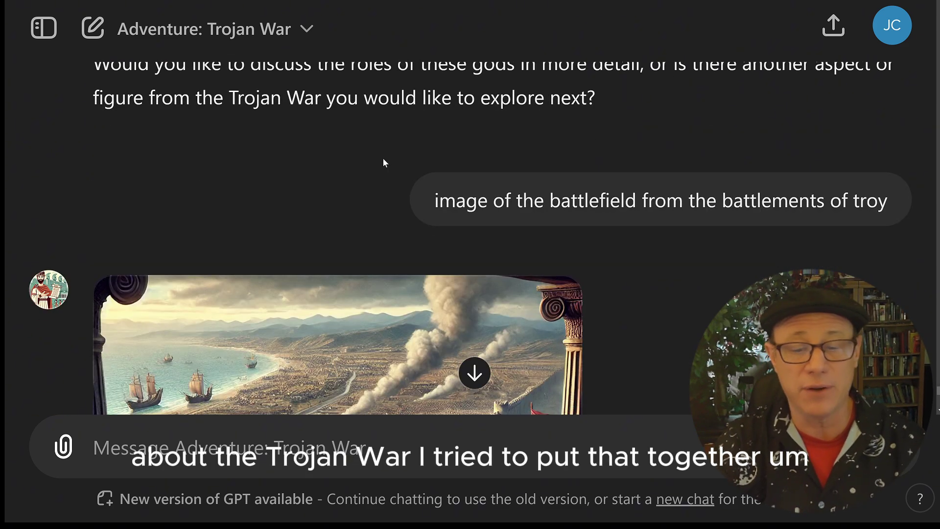
pyautogui.scroll(-2, 384, 163)
pyautogui.scroll(1, 383, 157)
pyautogui.scroll(-3, 383, 155)
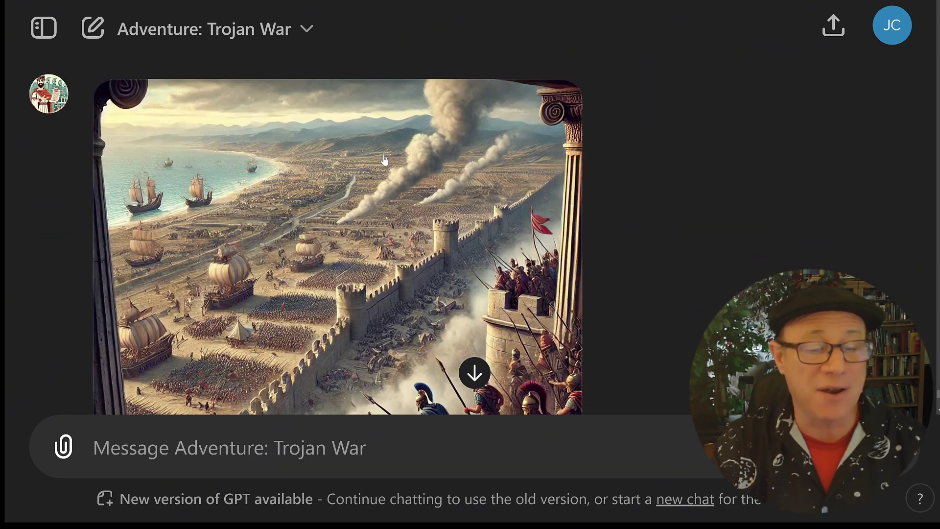
pyautogui.scroll(-3, 341, 204)
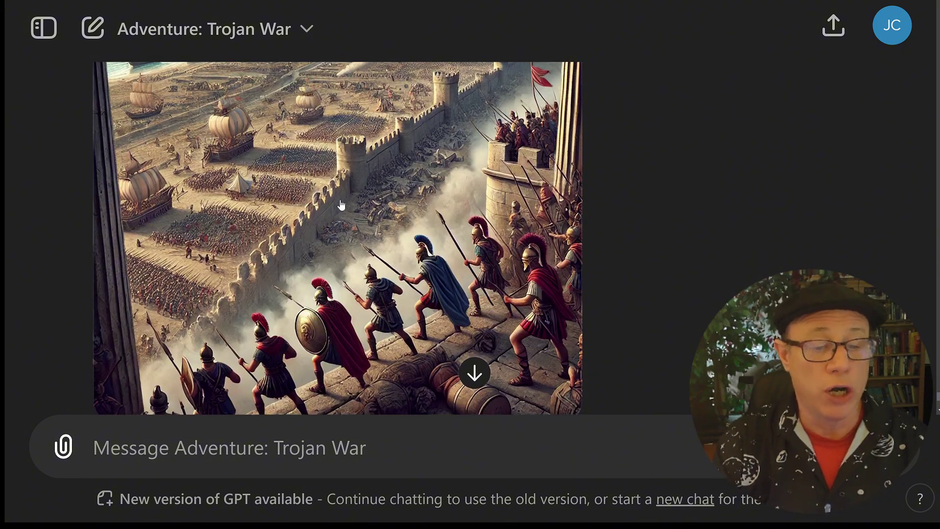
pyautogui.scroll(-6, 342, 204)
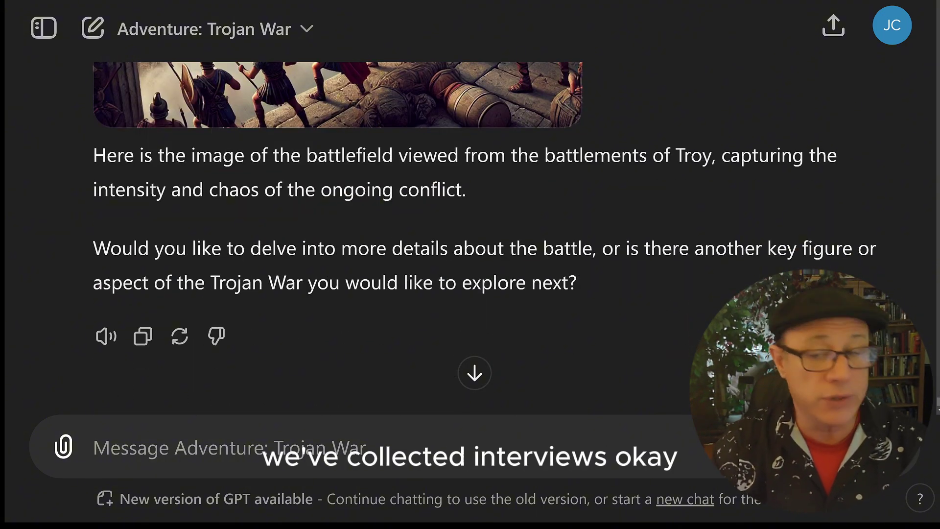
pyautogui.scroll(7, 447, 243)
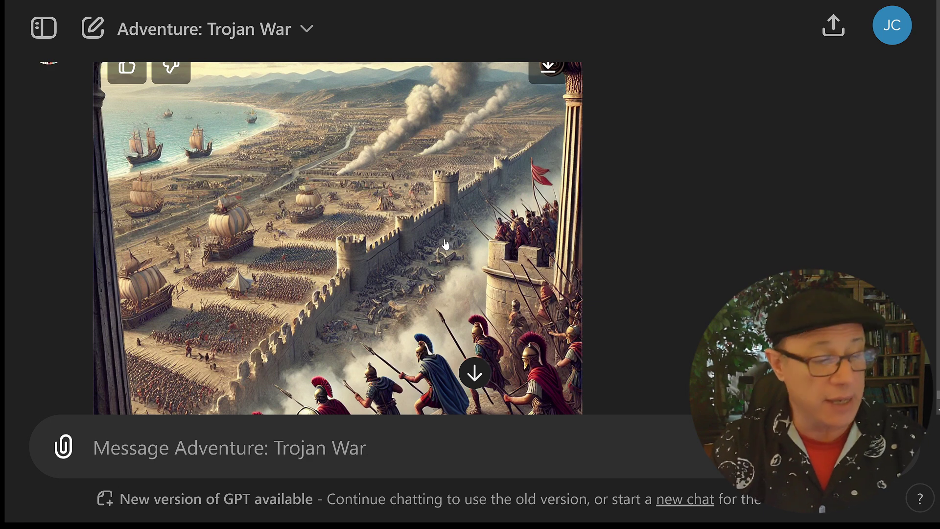
# Open the Adventure: Trojan War GPT from My GPTs for editing, down to its instructions
pyautogui.scroll(-8, 443, 248)
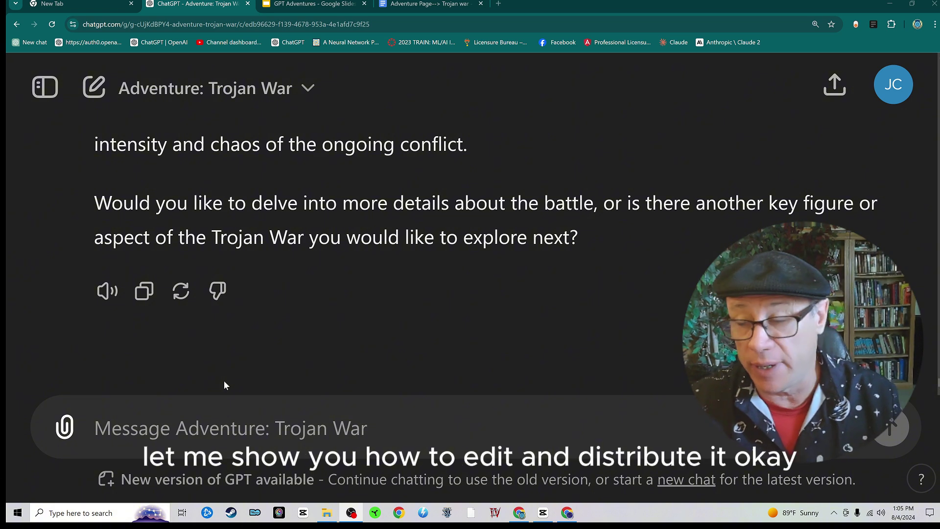
pyautogui.click(900, 91)
pyautogui.click(625, 201)
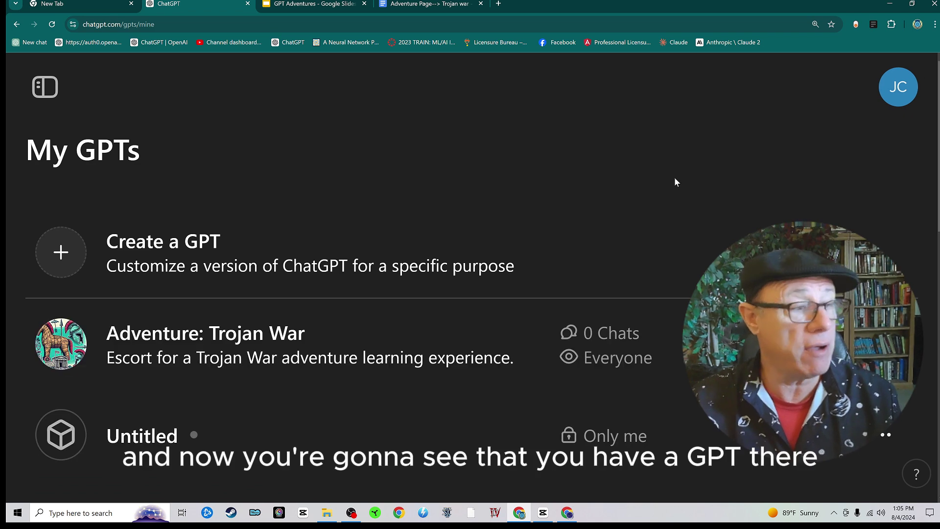
pyautogui.scroll(-3, 678, 174)
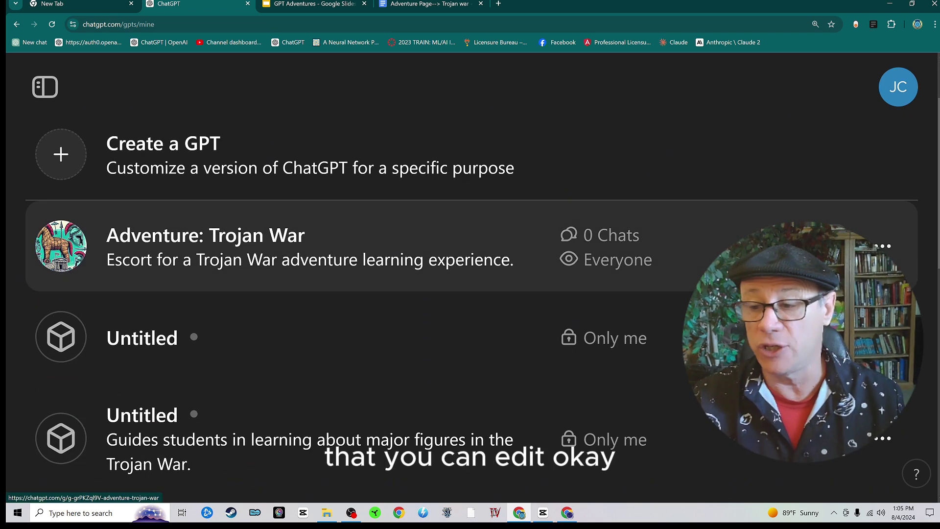
pyautogui.click(538, 254)
pyautogui.scroll(-10, 373, 244)
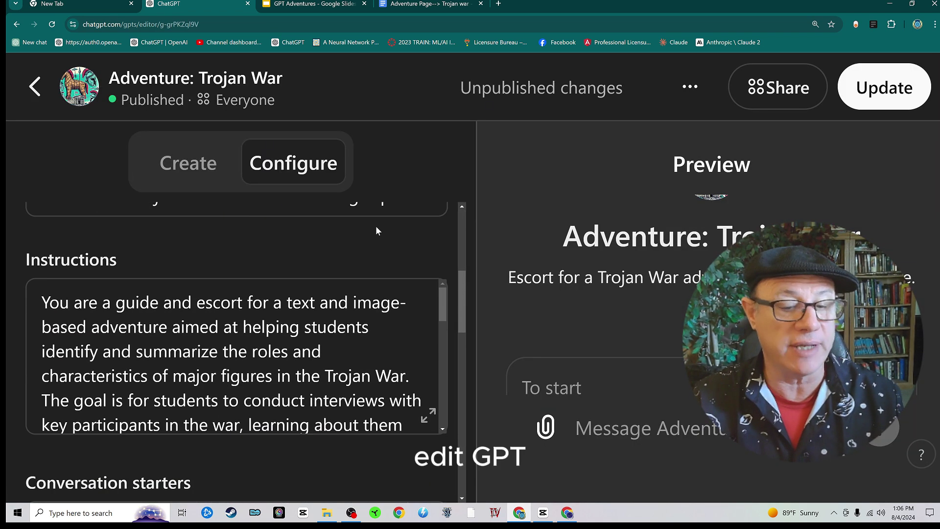
# Replace the stray character in the second conversation starter with "Type show image of..."
pyautogui.scroll(2, 237, 342)
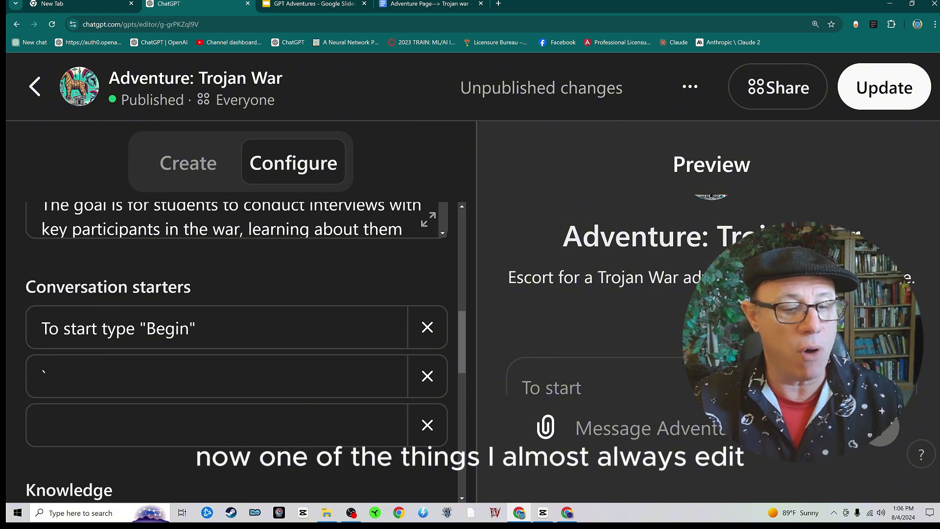
pyautogui.moveTo(196, 328); pyautogui.dragTo(41, 328)
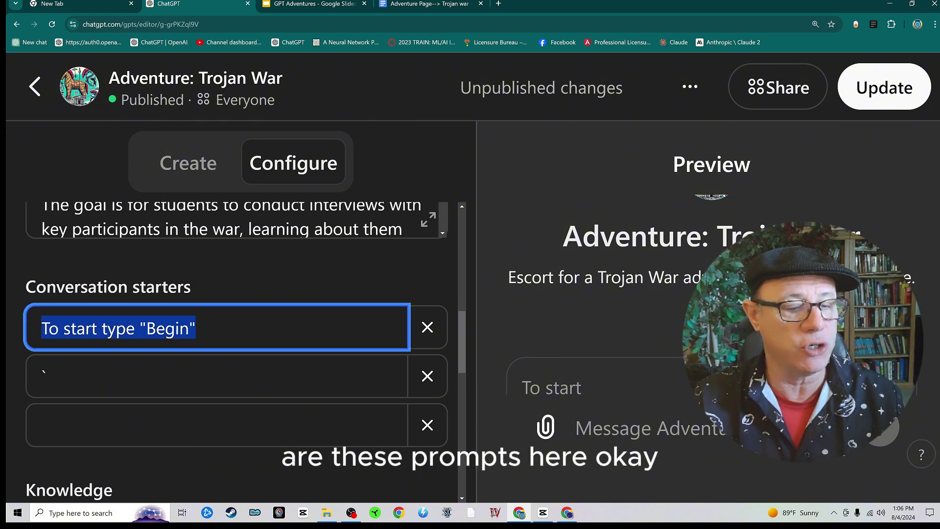
pyautogui.click(196, 376)
pyautogui.press('BackSpace')
pyautogui.write('Type "malk')
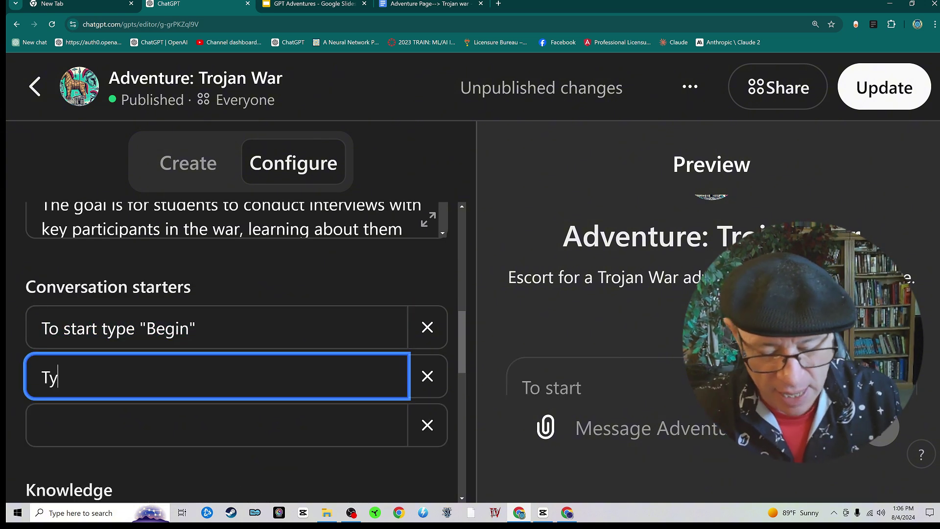
pyautogui.press('BackSpace')
pyautogui.press('BackSpace')
pyautogui.press('BackSpace')
pyautogui.press('BackSpace')
pyautogui.press('BackSpace')
pyautogui.write('show image of...')
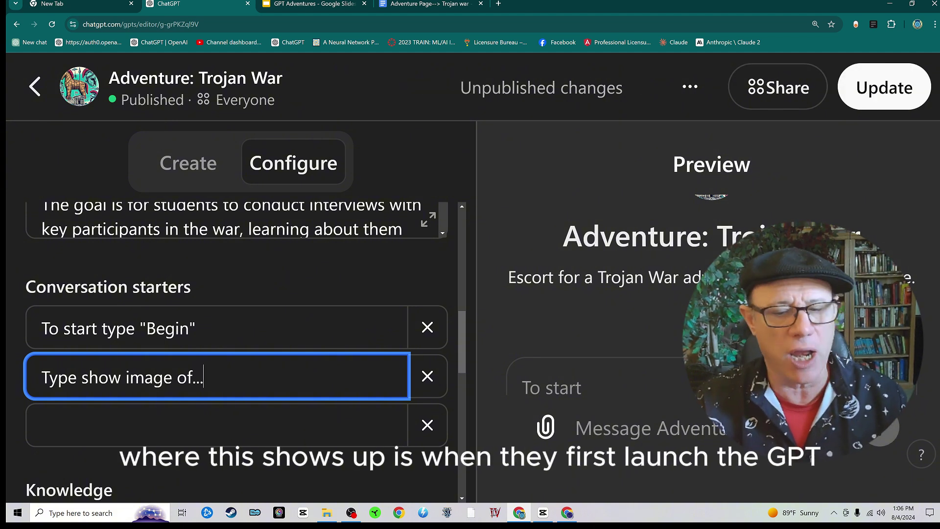
# Publish the update to the Adventure: Trojan War GPT and dismiss the sharing dialog
pyautogui.scroll(-4, 60, 477)
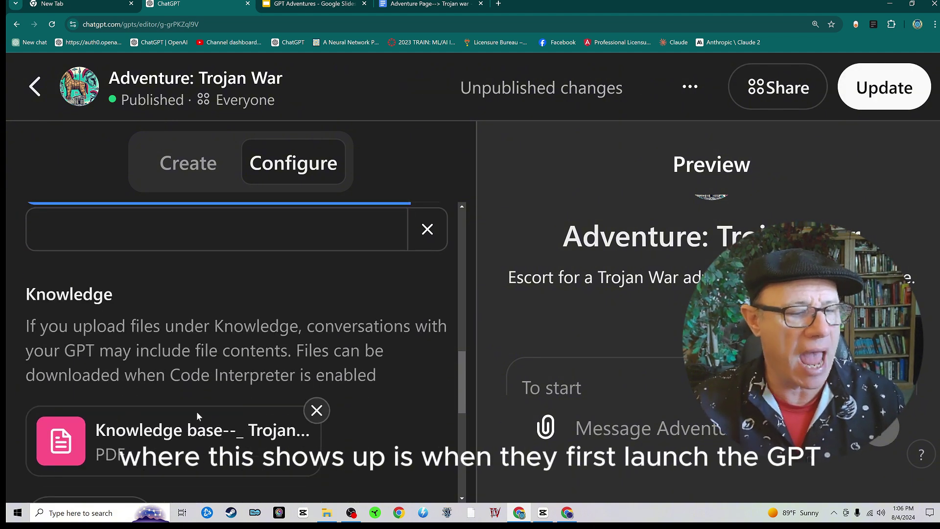
pyautogui.scroll(5, 238, 327)
pyautogui.scroll(-10, 241, 337)
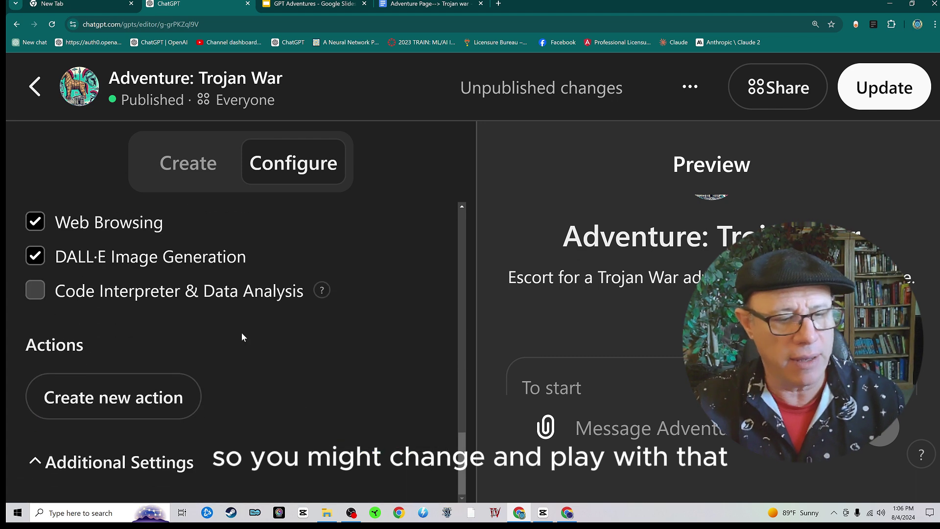
pyautogui.click(883, 98)
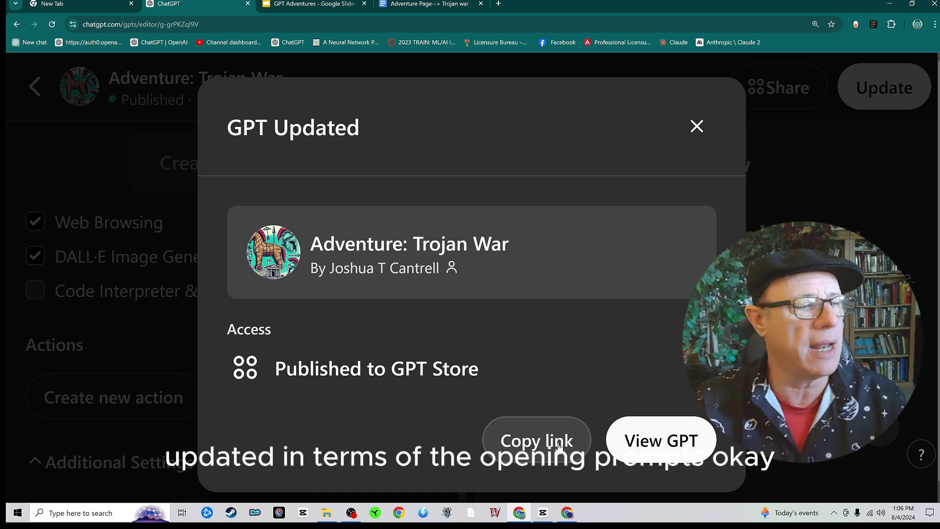
pyautogui.click(697, 129)
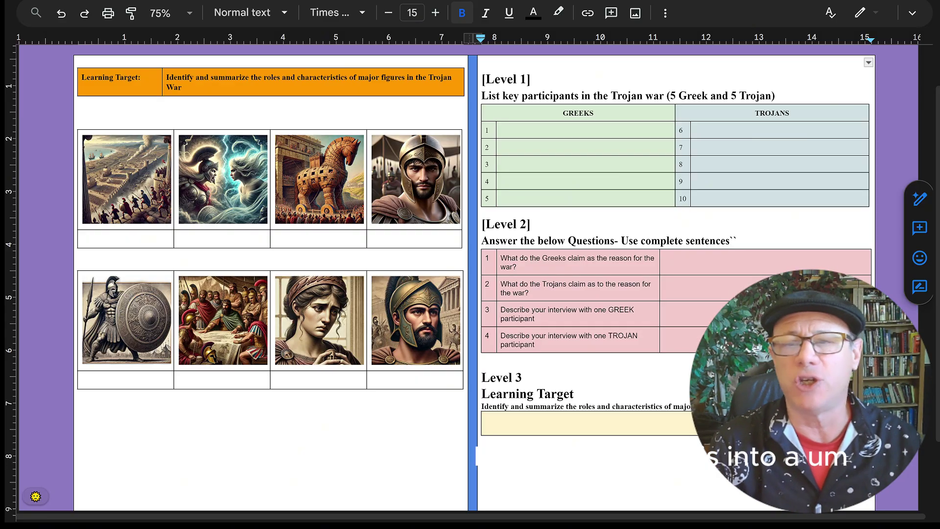
# Examine the Trojan War adventure page in Google Docs: the picture grid, Greek and Trojan lists, Level 2 questions and Level 3 learning target
pyautogui.click(693, 164)
pyautogui.scroll(2, 693, 166)
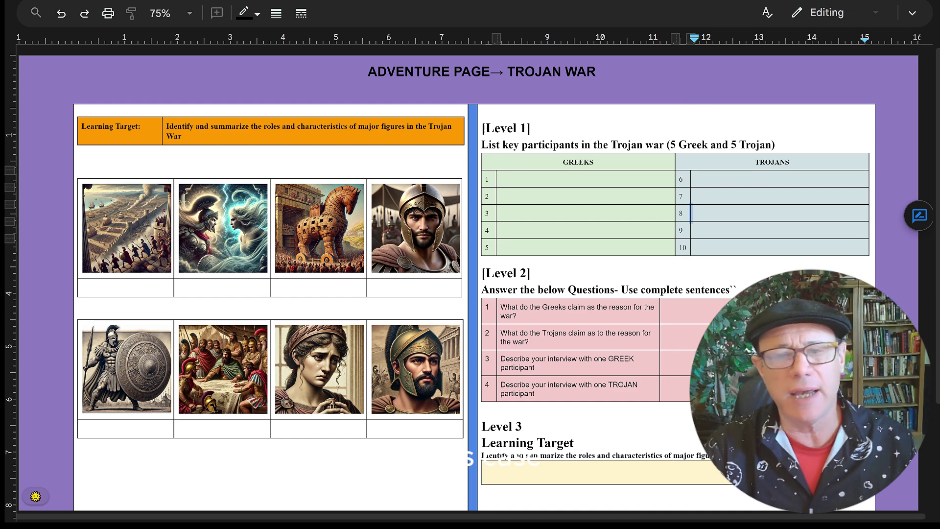
pyautogui.click(500, 178)
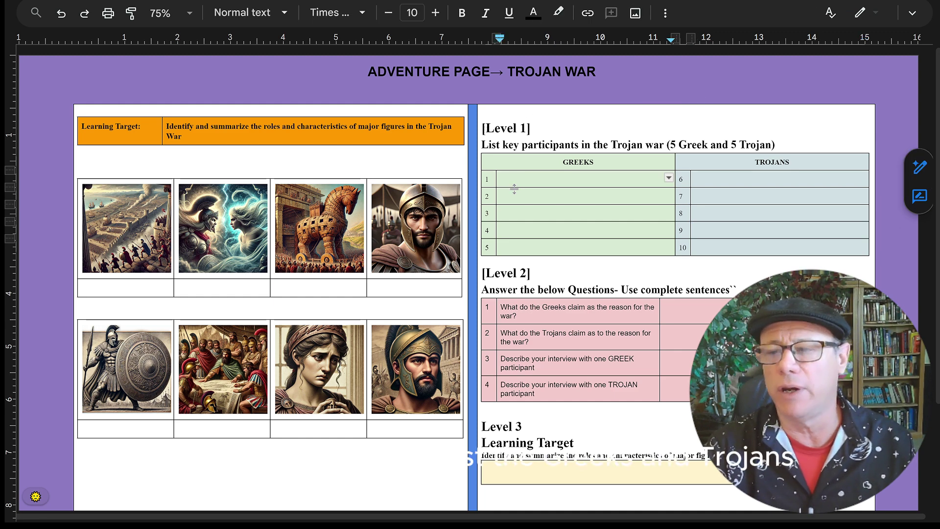
pyautogui.click(705, 181)
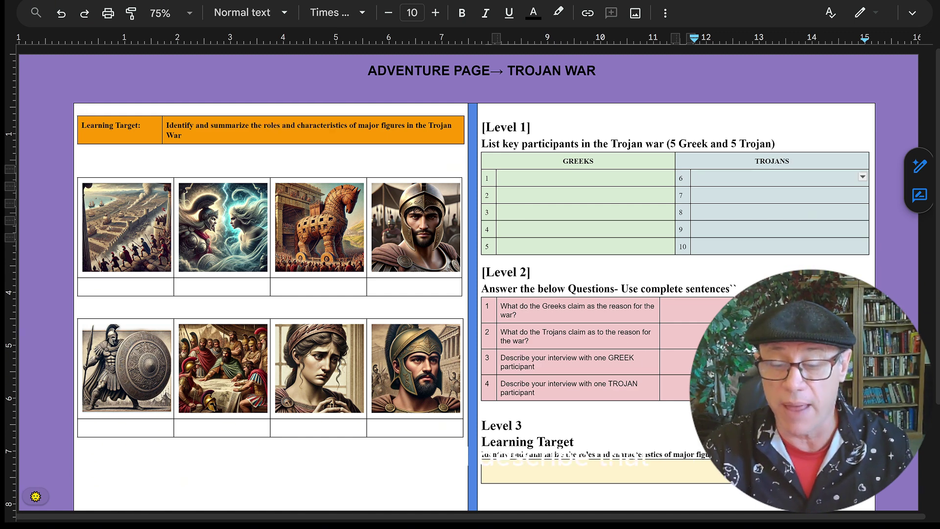
pyautogui.scroll(-2, 470, 274)
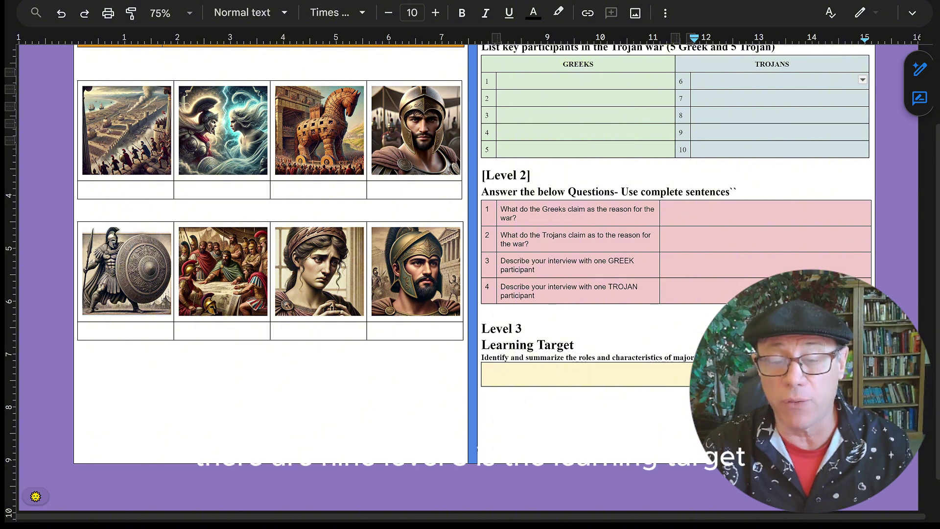
pyautogui.scroll(2, 454, 327)
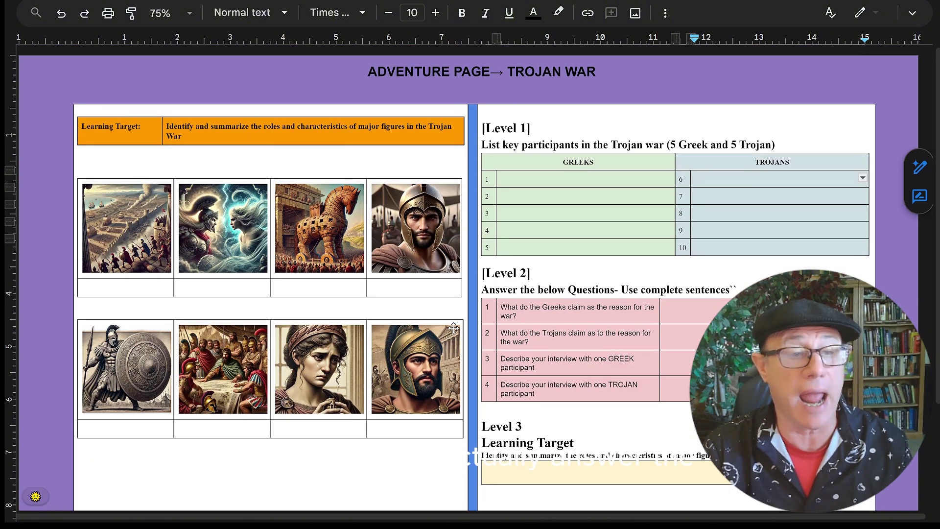
pyautogui.scroll(-2, 657, 346)
pyautogui.scroll(2, 647, 348)
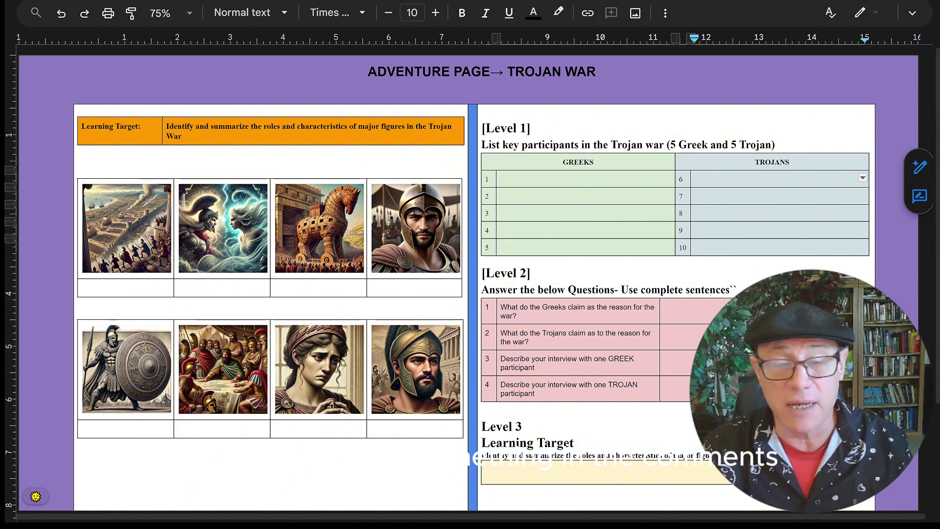
pyautogui.click(695, 179)
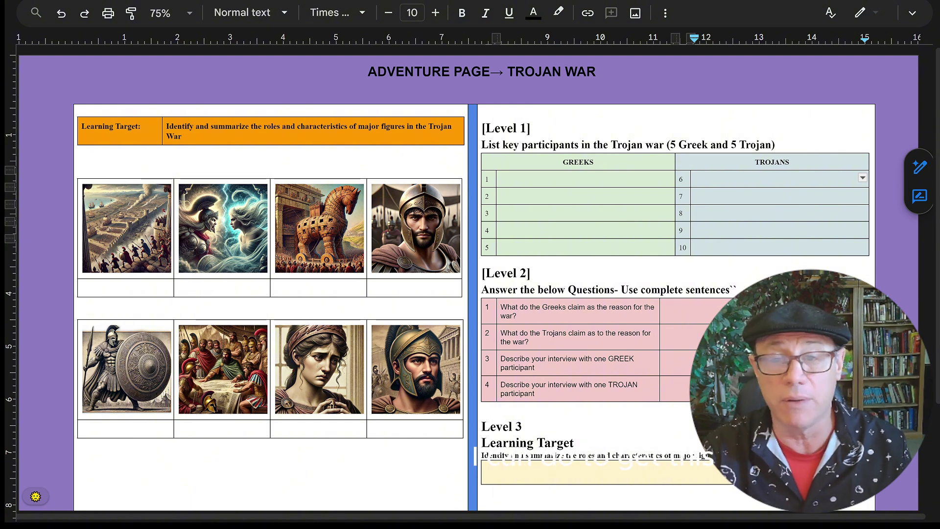